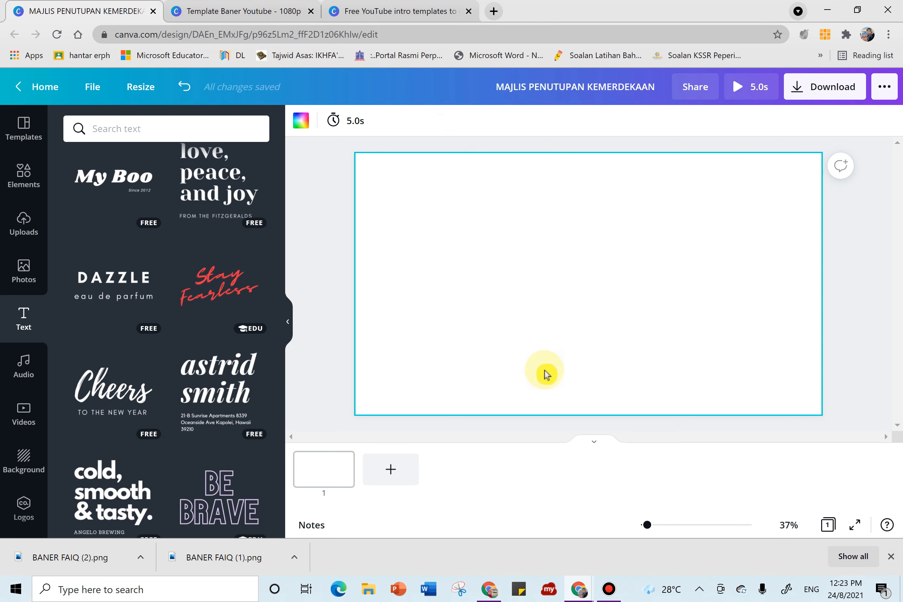
Switch to YouTube to view the live stream list and channel page, and return to Canva to view the Template Baner Youtube design.
{"action": "left_click", "coordinate": [490, 589]}
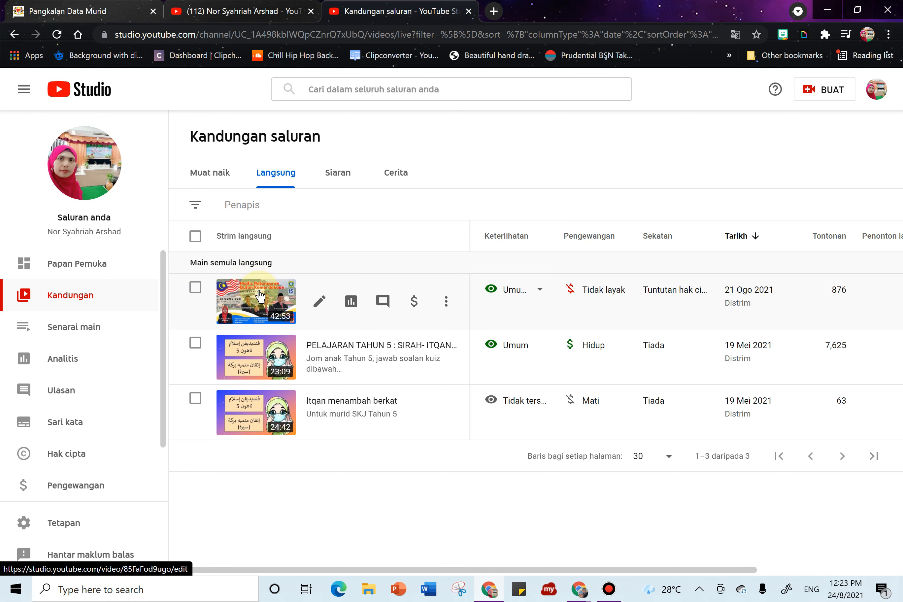
{"action": "left_click", "coordinate": [244, 16]}
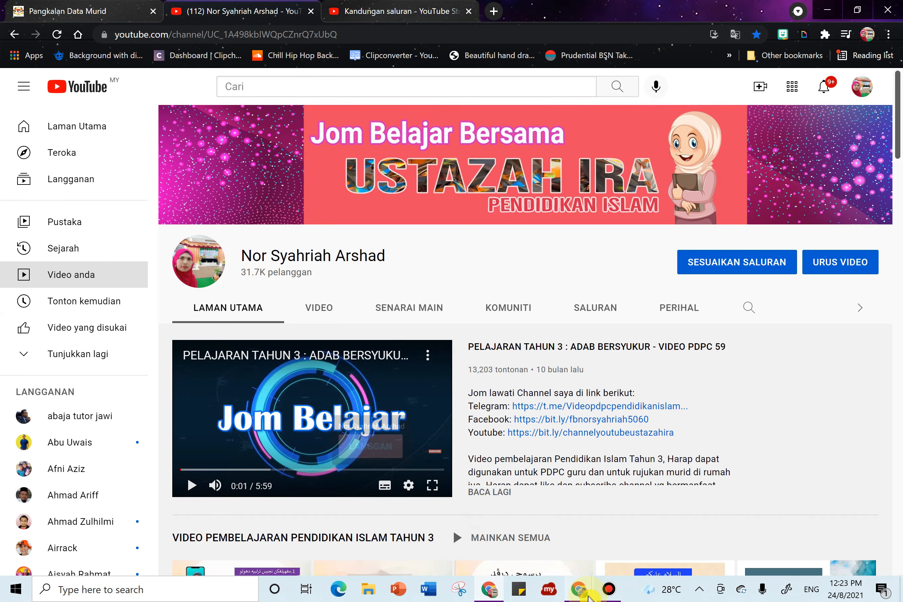
{"action": "mouse_move", "coordinate": [589, 596]}
{"action": "left_click", "coordinate": [548, 546]}
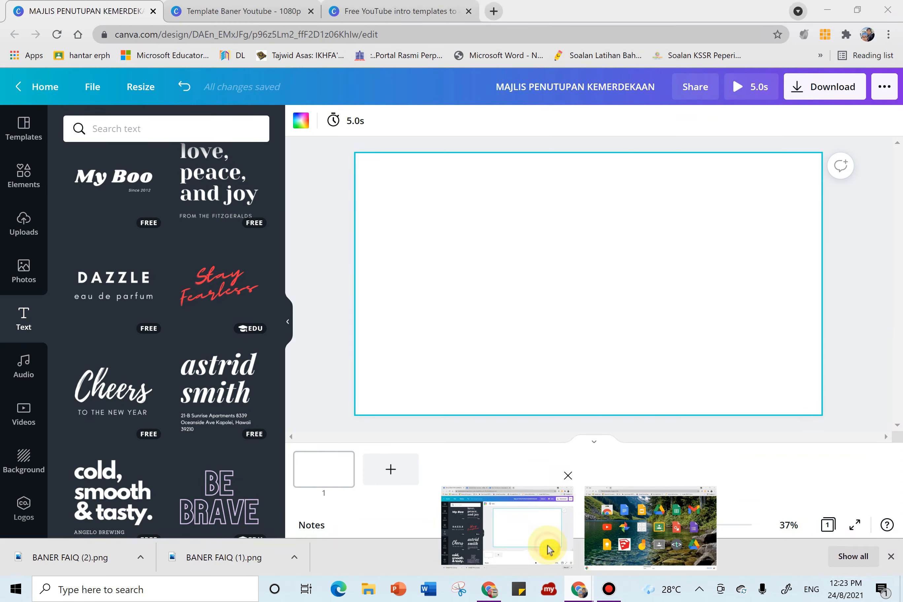
{"action": "left_click", "coordinate": [243, 14]}
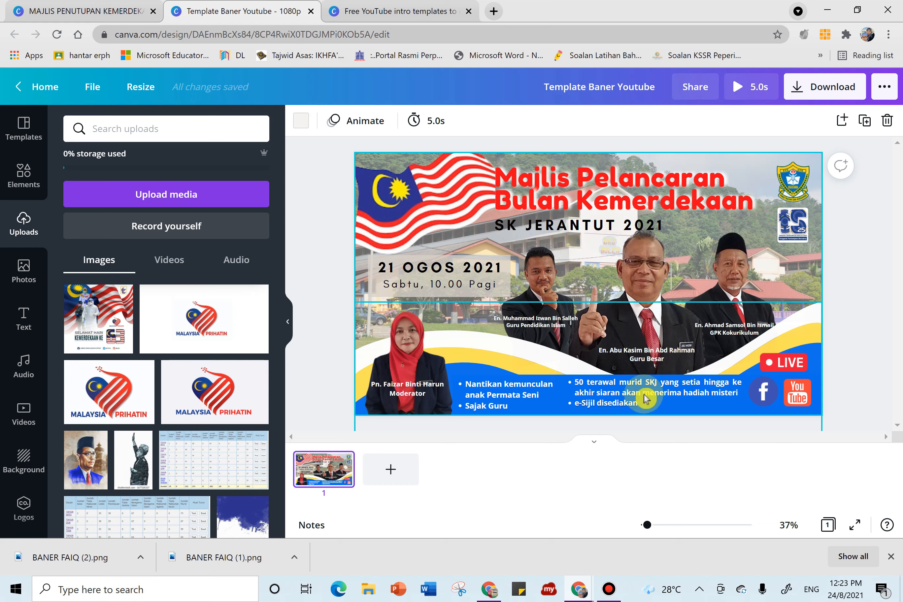
Create a blank YouTube Intro design from the YouTube intro templates page and dismiss the video editor beta offer.
{"action": "left_click", "coordinate": [382, 17]}
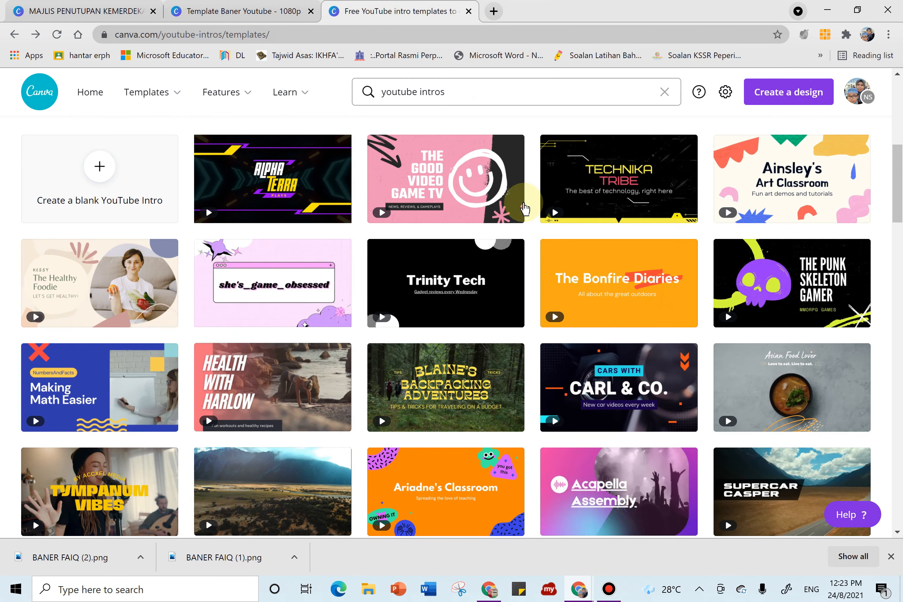
{"action": "scroll", "coordinate": [456, 445], "scroll_direction": "up", "scroll_amount": 8}
{"action": "left_click", "coordinate": [99, 535]}
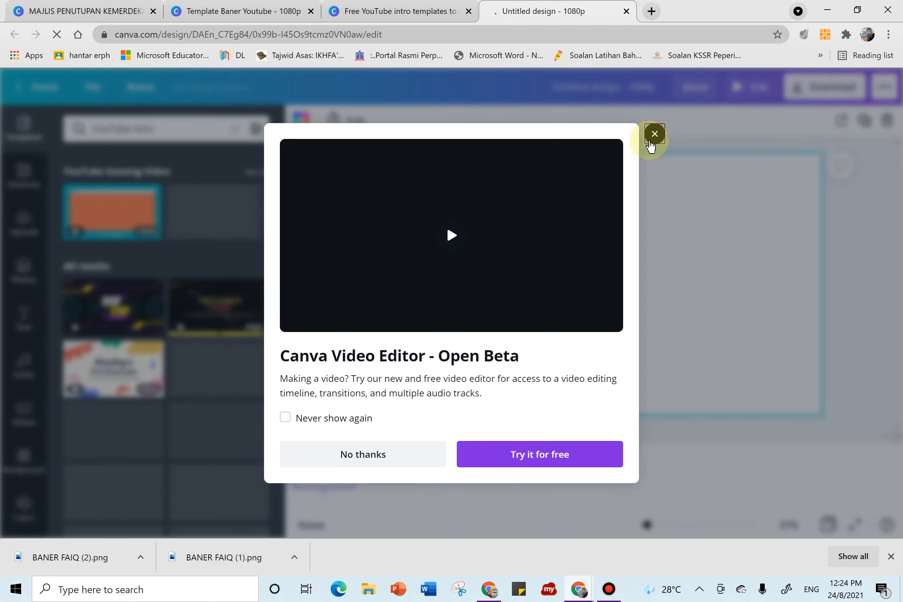
{"action": "left_click", "coordinate": [653, 137]}
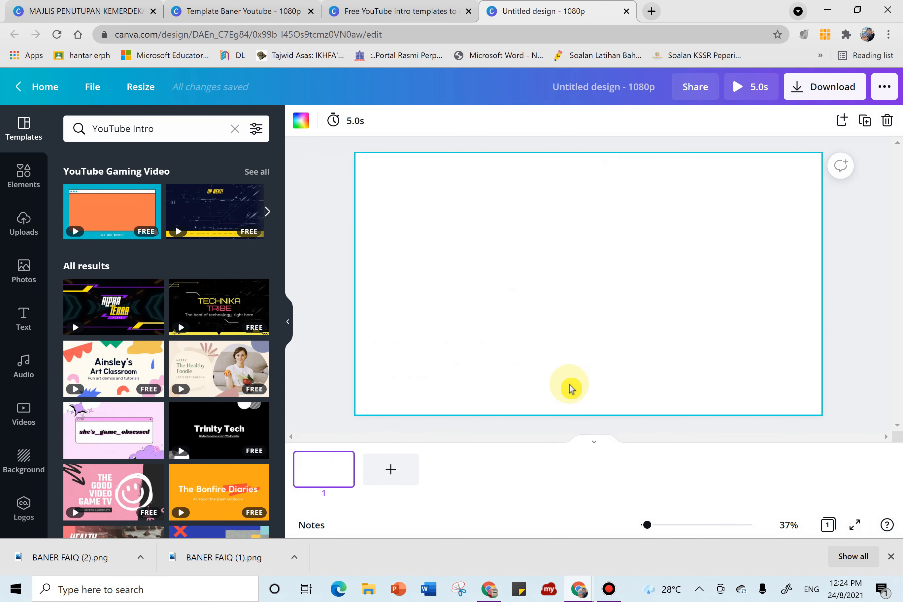
Look at the blank design's download options and at the Template Baner Youtube design with its photo library.
{"action": "left_click", "coordinate": [818, 93]}
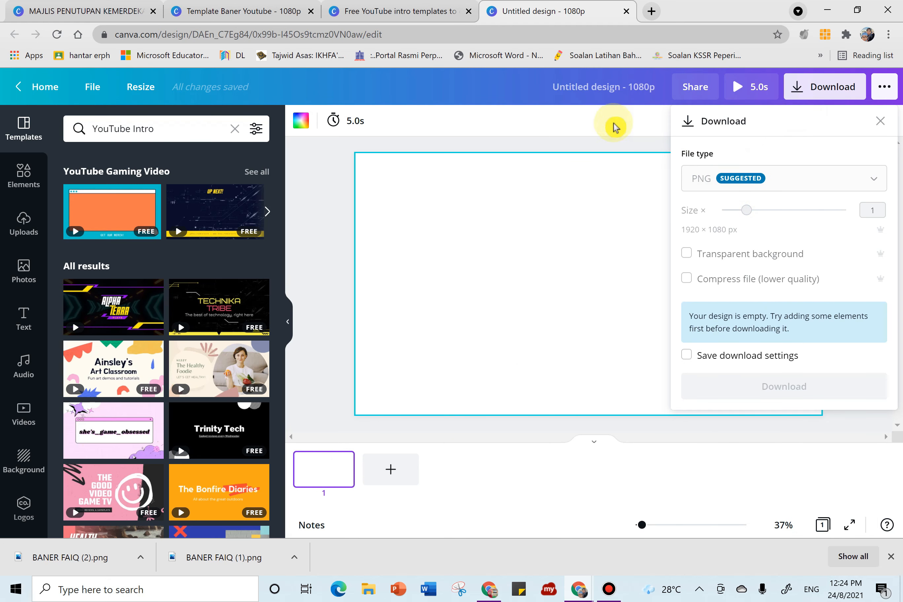
{"action": "left_click", "coordinate": [613, 123]}
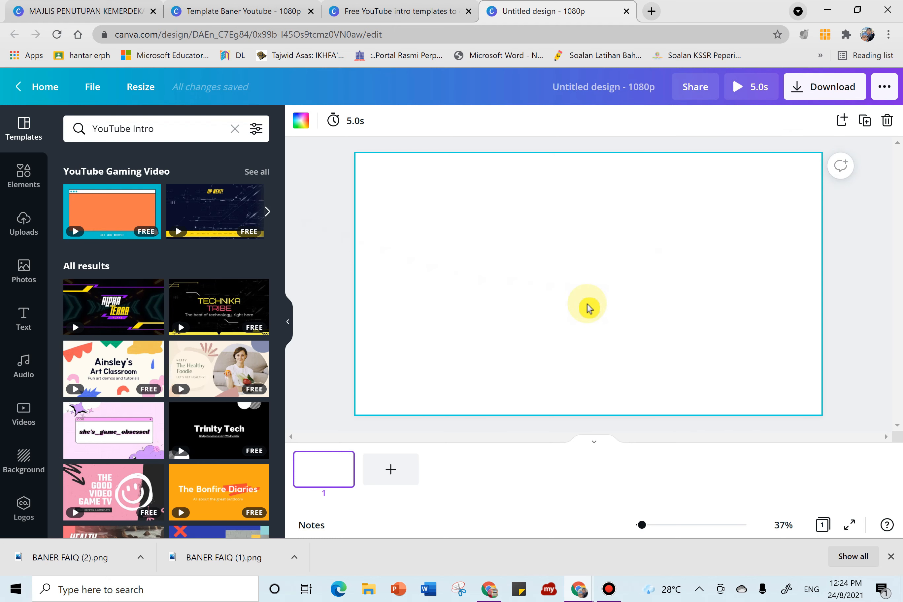
{"action": "left_click", "coordinate": [203, 9]}
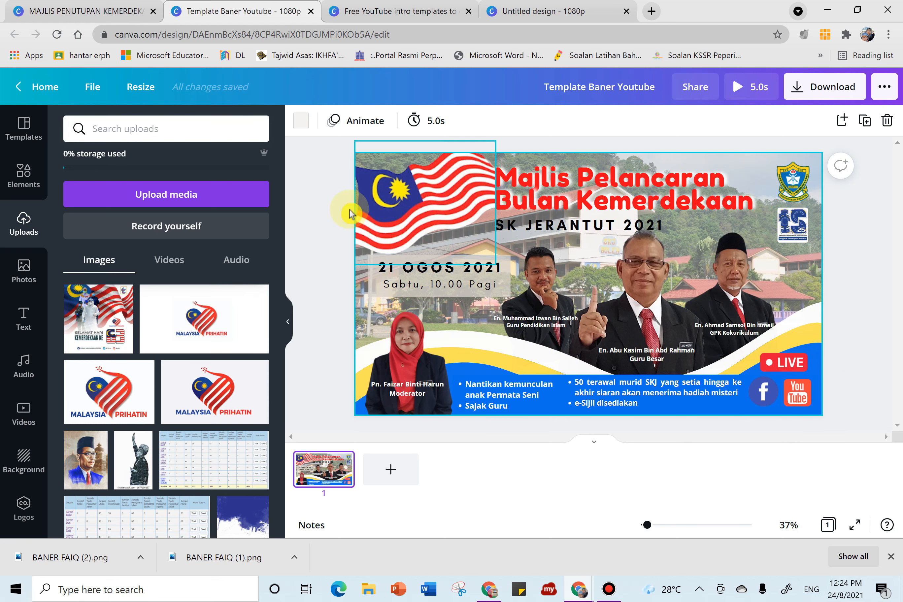
{"action": "left_click", "coordinate": [24, 274]}
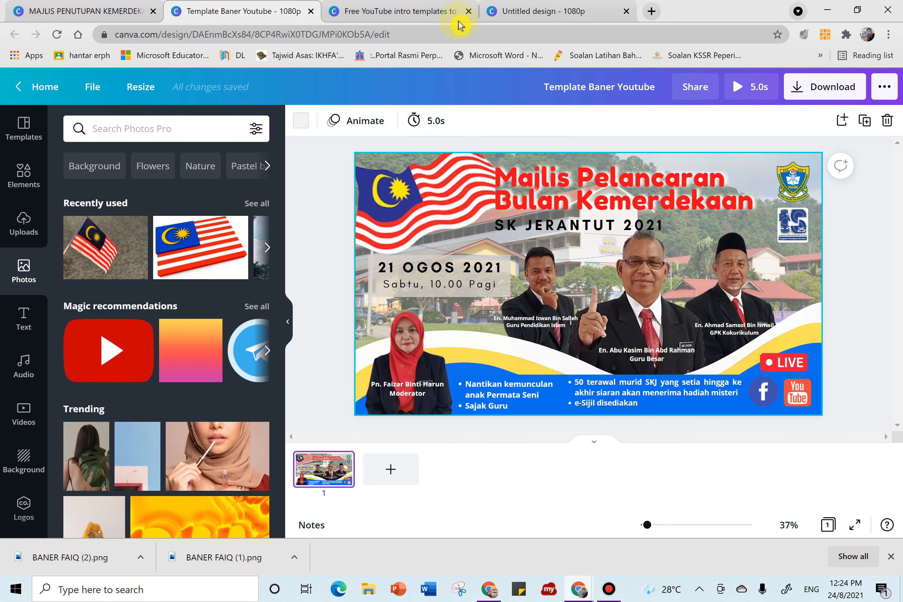
Close the YouTube intro templates page and look through the uploads, photos and elements available for the blank design.
{"action": "left_click", "coordinate": [443, 14]}
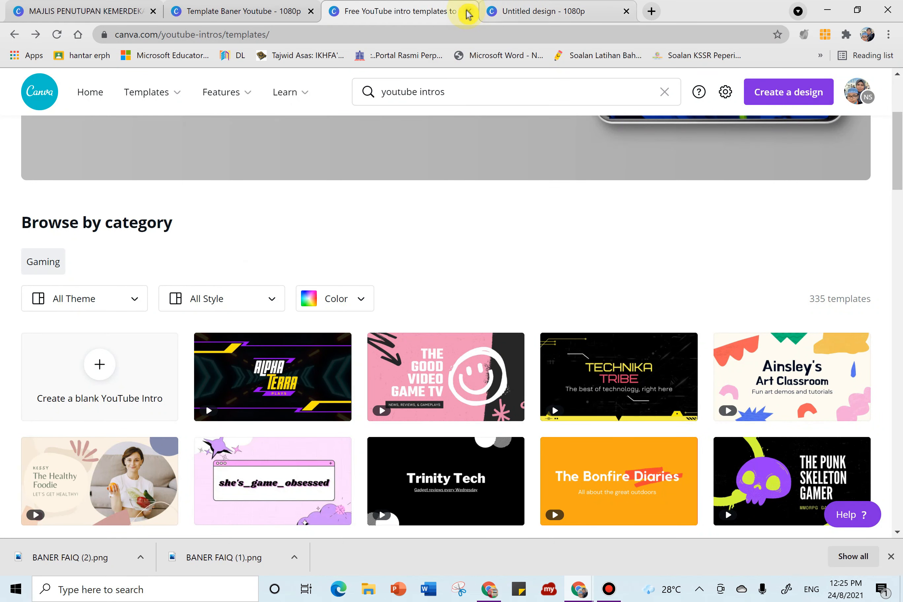
{"action": "left_click", "coordinate": [469, 12]}
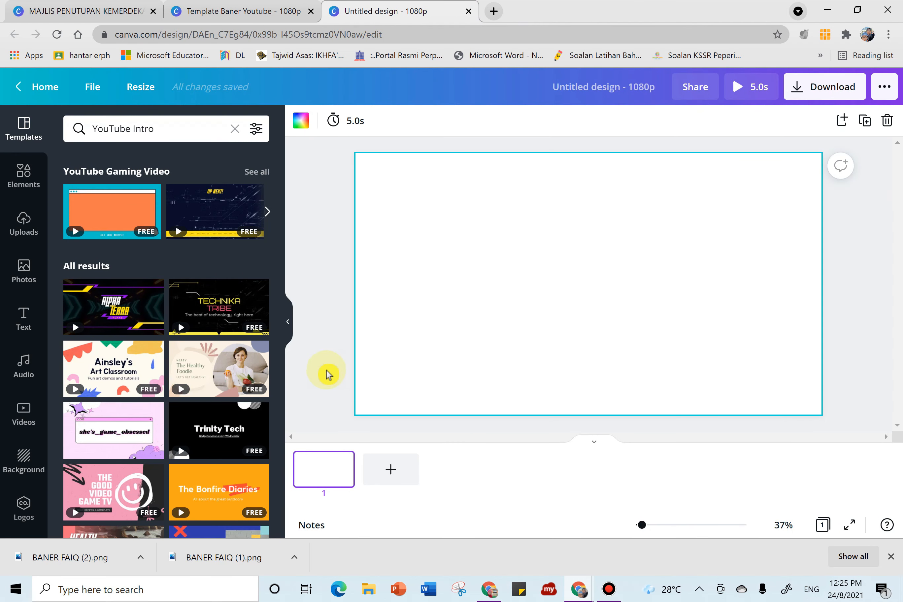
{"action": "left_click", "coordinate": [13, 217]}
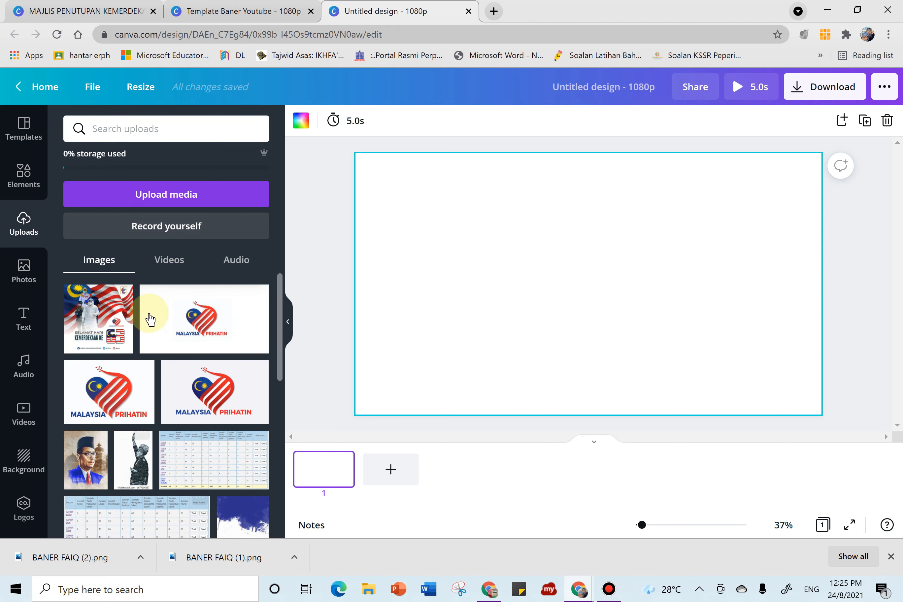
{"action": "left_click", "coordinate": [25, 272]}
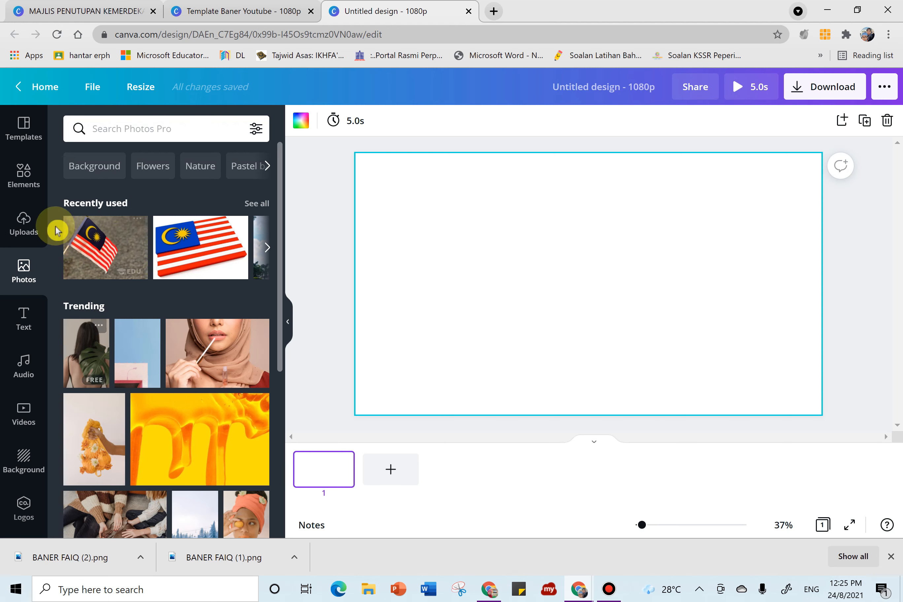
{"action": "left_click", "coordinate": [35, 179]}
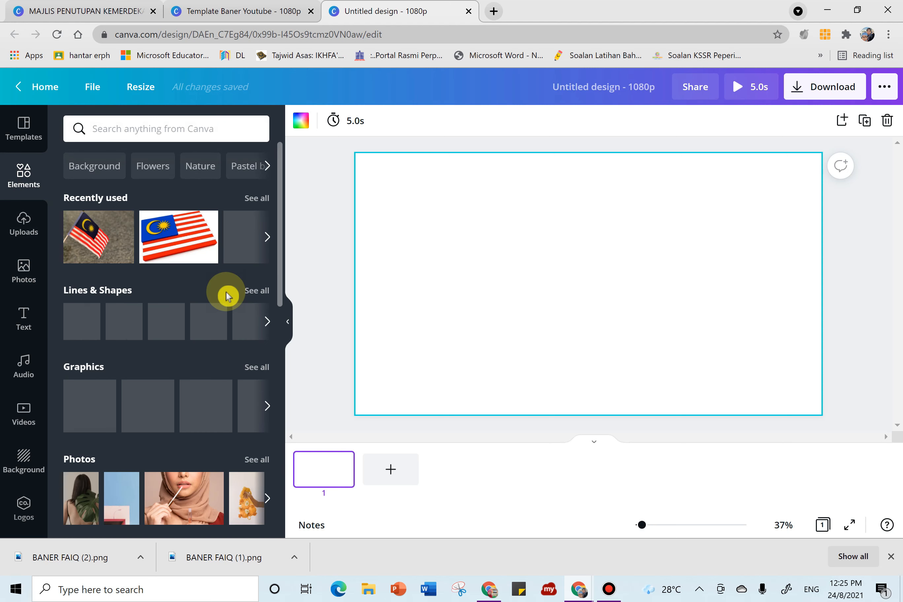
{"action": "scroll", "coordinate": [217, 307], "scroll_direction": "down", "scroll_amount": 10}
{"action": "scroll", "coordinate": [215, 342], "scroll_direction": "down", "scroll_amount": 4}
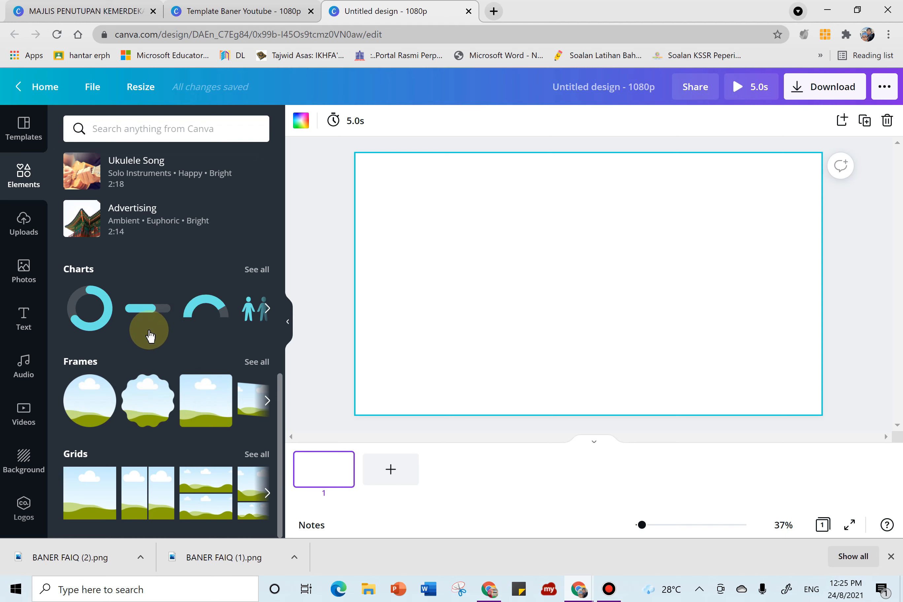
{"action": "scroll", "coordinate": [67, 415], "scroll_direction": "up", "scroll_amount": 15}
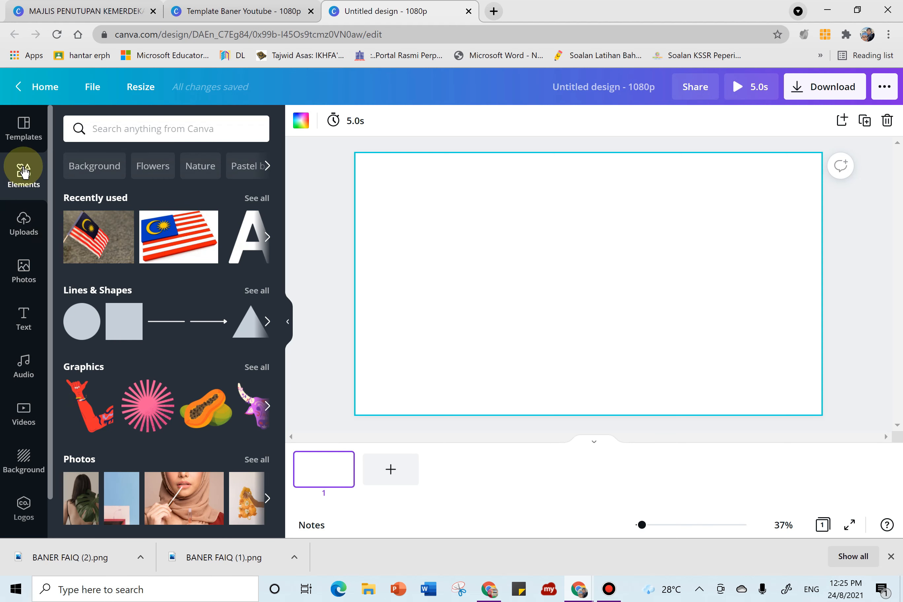
Add the uploaded school building photo to the blank page and set it as the page background.
{"action": "left_click", "coordinate": [24, 230]}
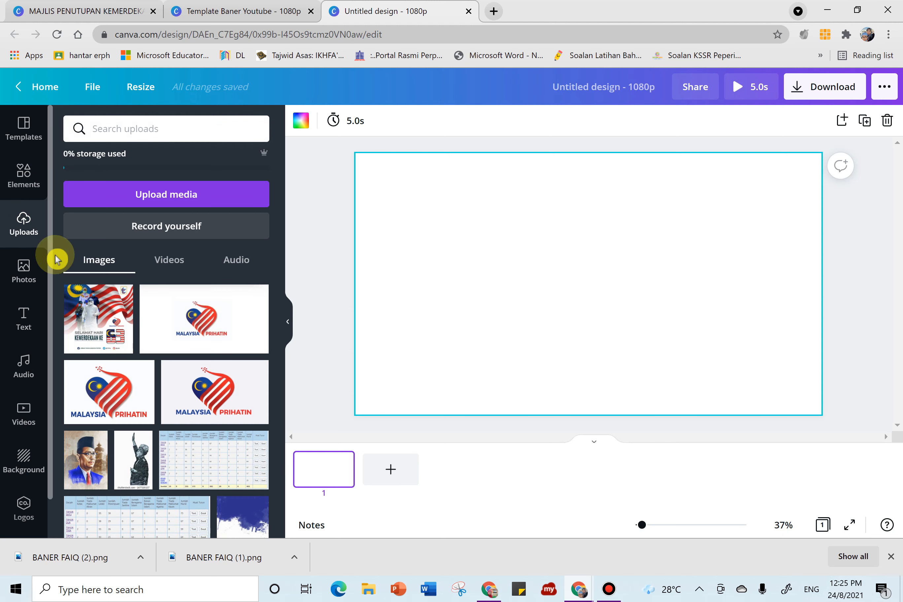
{"action": "scroll", "coordinate": [156, 344], "scroll_direction": "down", "scroll_amount": 5}
{"action": "scroll", "coordinate": [157, 343], "scroll_direction": "down", "scroll_amount": 5}
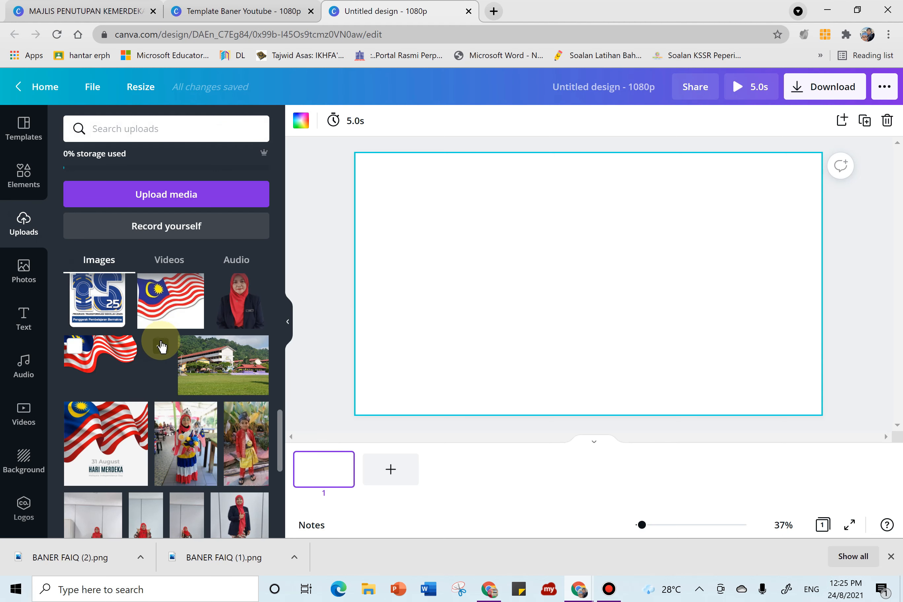
{"action": "left_click_drag", "start_coordinate": [199, 364], "coordinate": [454, 301]}
{"action": "left_click", "coordinate": [500, 324]}
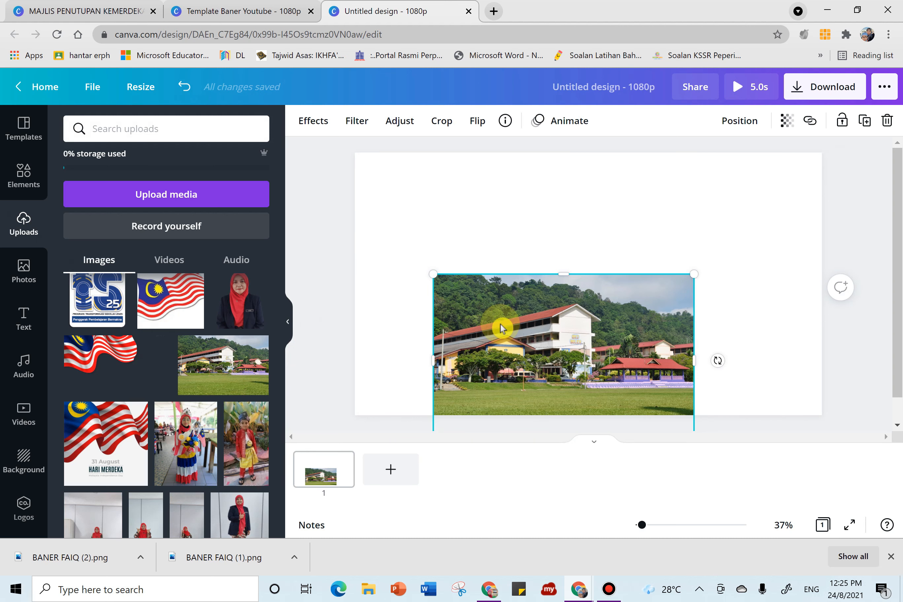
{"action": "left_click_drag", "start_coordinate": [501, 327], "coordinate": [512, 259]}
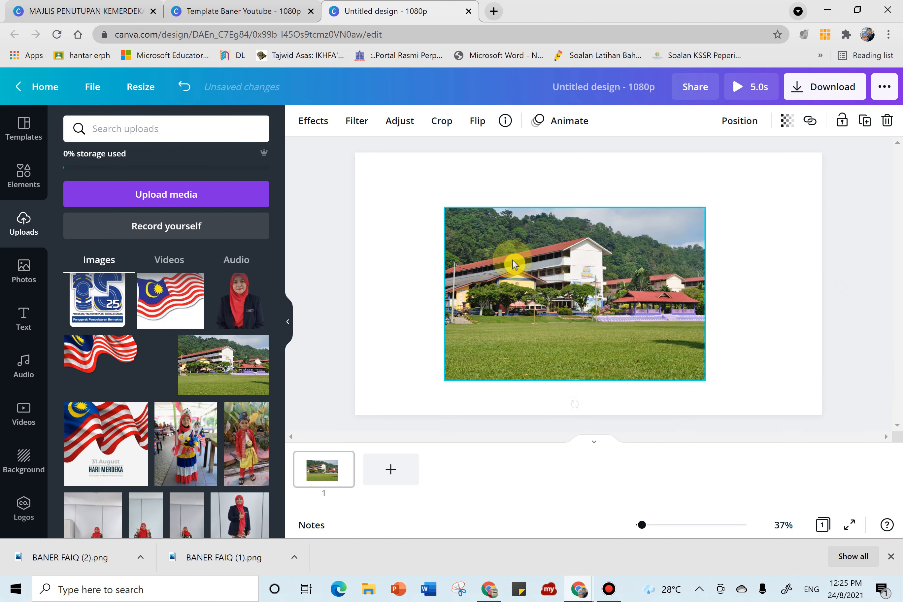
{"action": "right_click", "coordinate": [528, 286]}
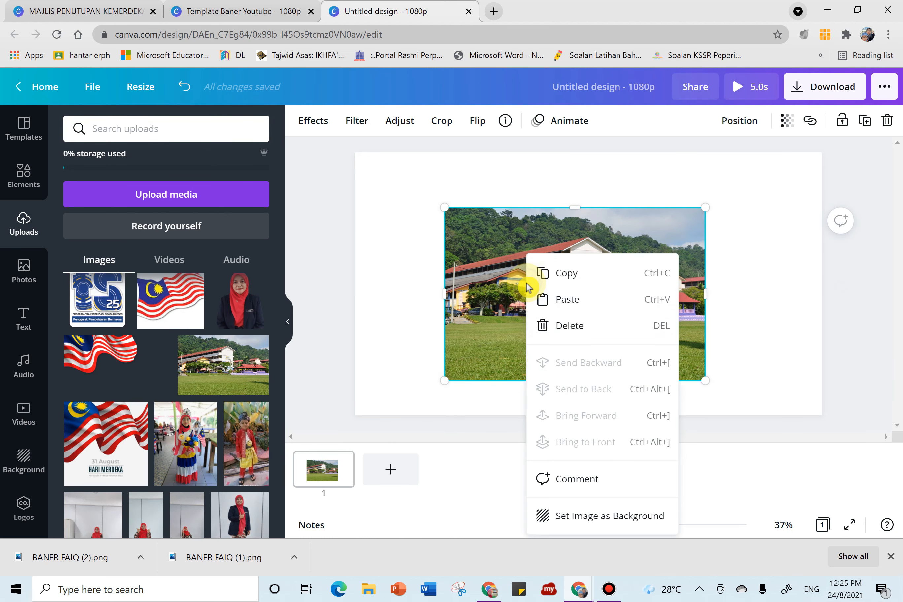
{"action": "left_click", "coordinate": [594, 521]}
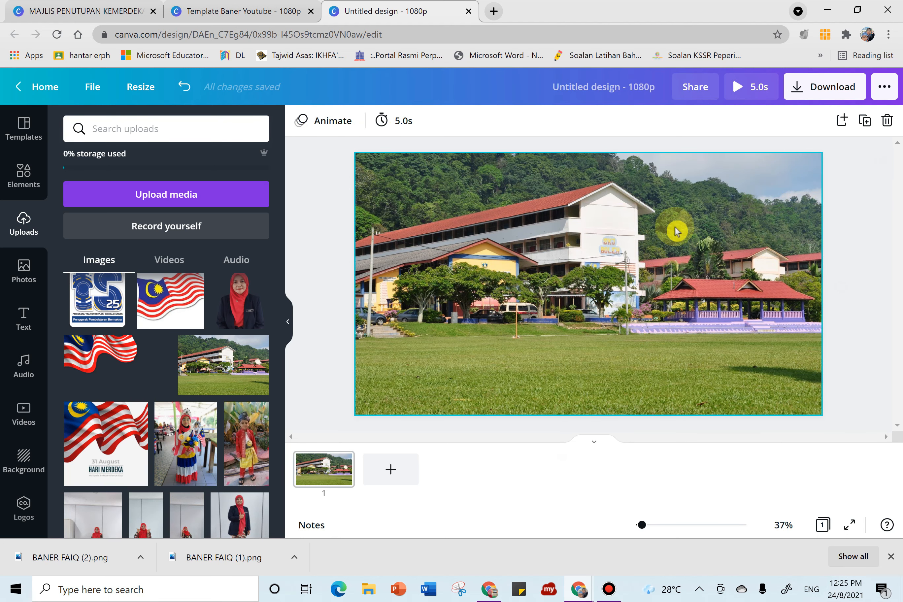
Set the background school photo's transparency to 60 and lock the photo in place.
{"action": "left_click", "coordinate": [688, 213]}
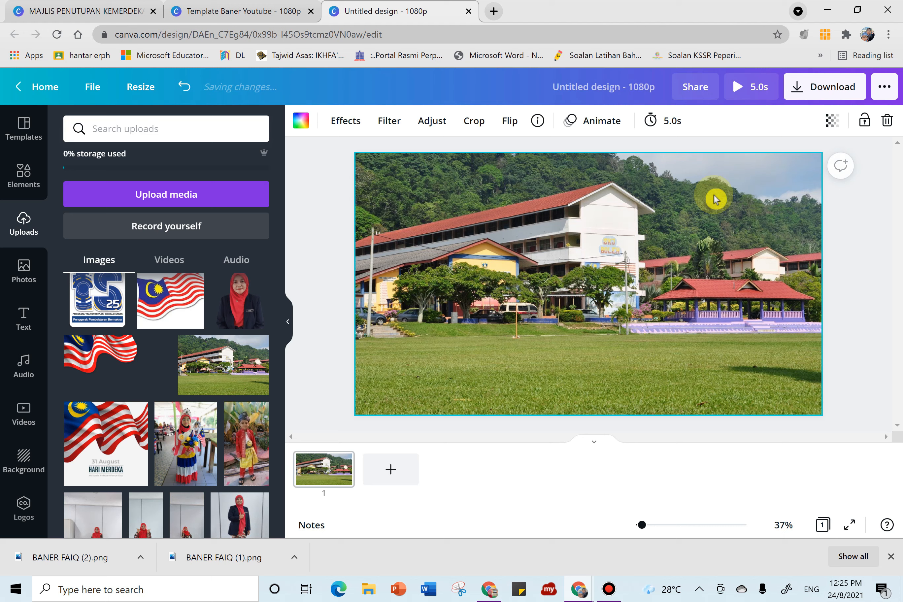
{"action": "left_click", "coordinate": [832, 121]}
{"action": "left_click_drag", "start_coordinate": [787, 161], "coordinate": [756, 167]}
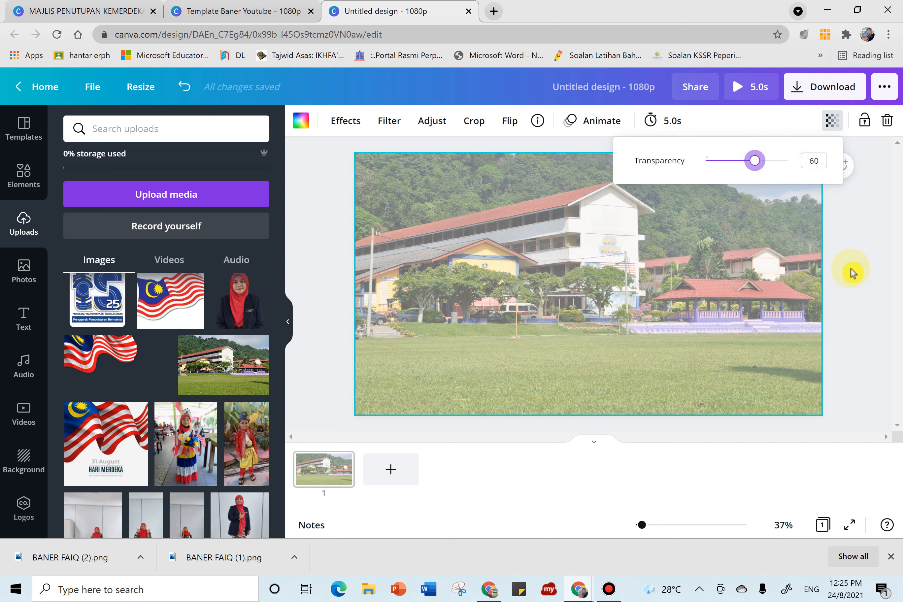
{"action": "left_click", "coordinate": [863, 248]}
{"action": "left_click", "coordinate": [865, 121]}
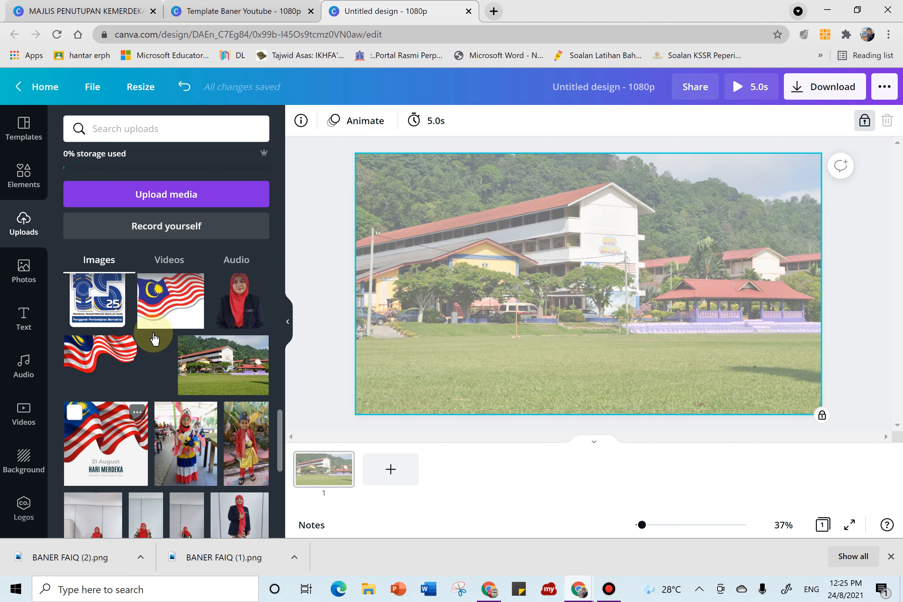
Place the uploaded waving Malaysian flag image with the white background over the upper-left part of the school photo.
{"action": "left_click_drag", "start_coordinate": [156, 308], "coordinate": [404, 222]}
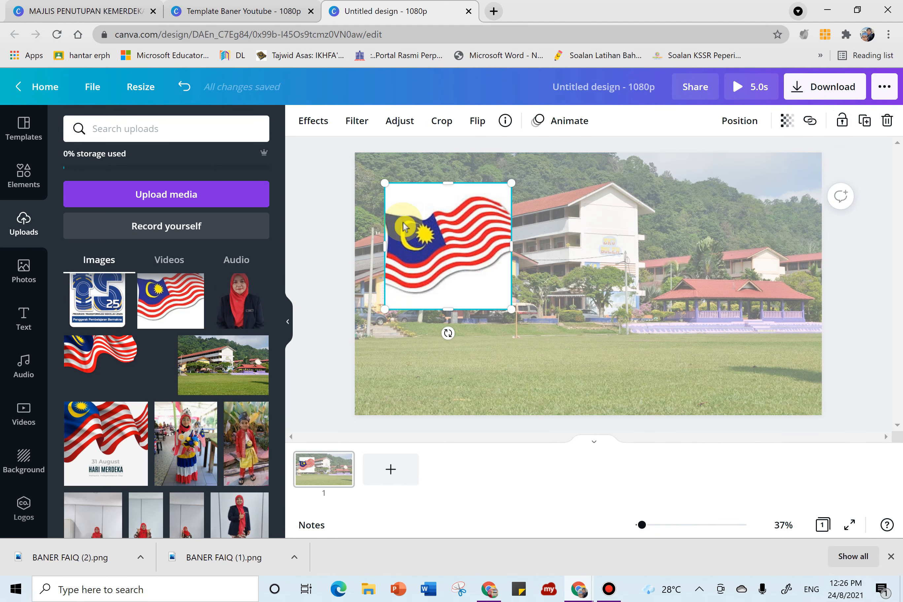
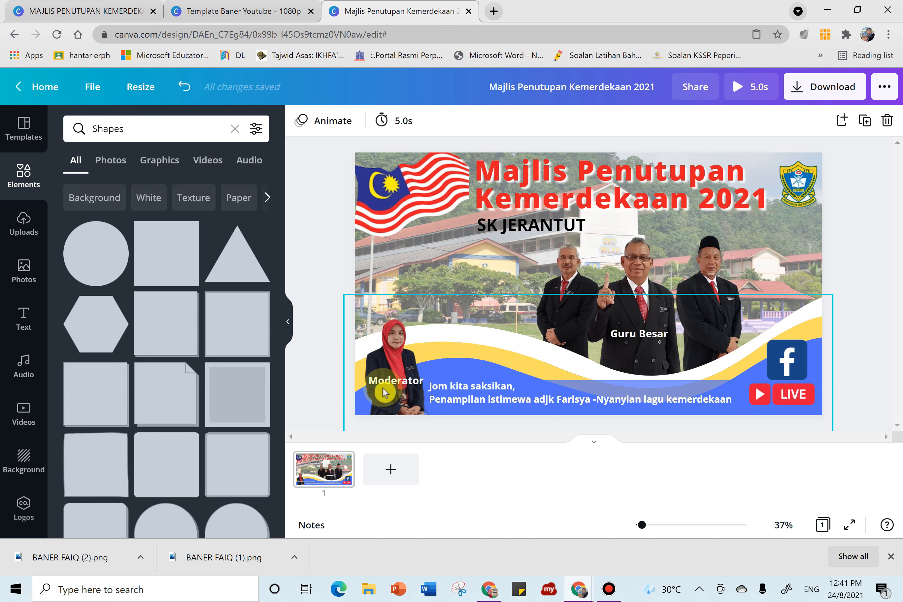
{"action": "left_click", "coordinate": [574, 393]}
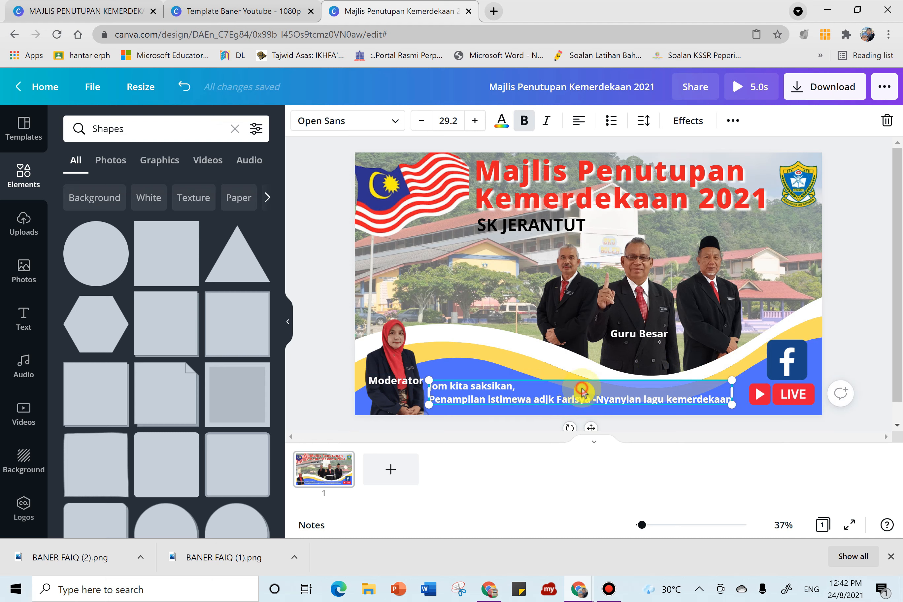
{"action": "left_click", "coordinate": [855, 253]}
{"action": "left_click", "coordinate": [677, 385]}
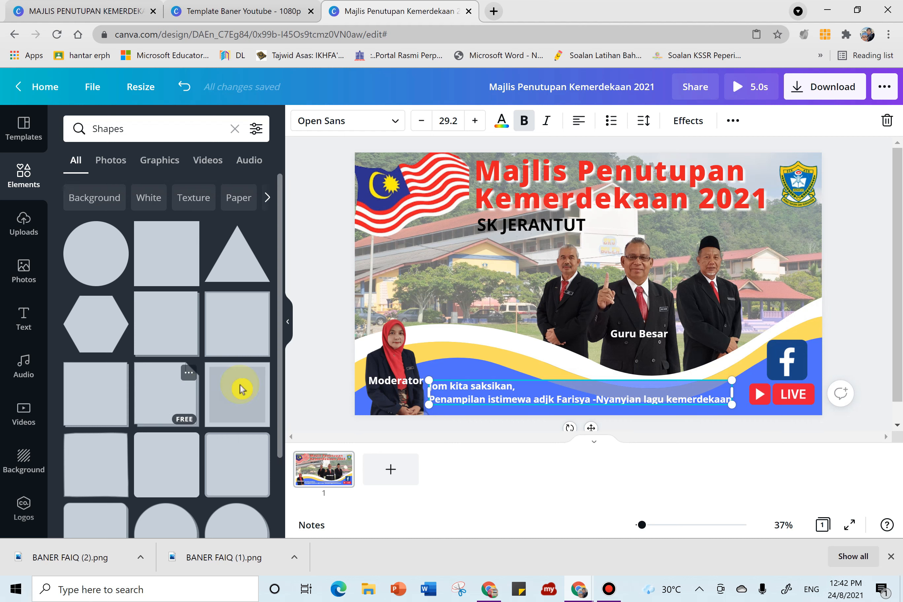
{"action": "left_click", "coordinate": [327, 310]}
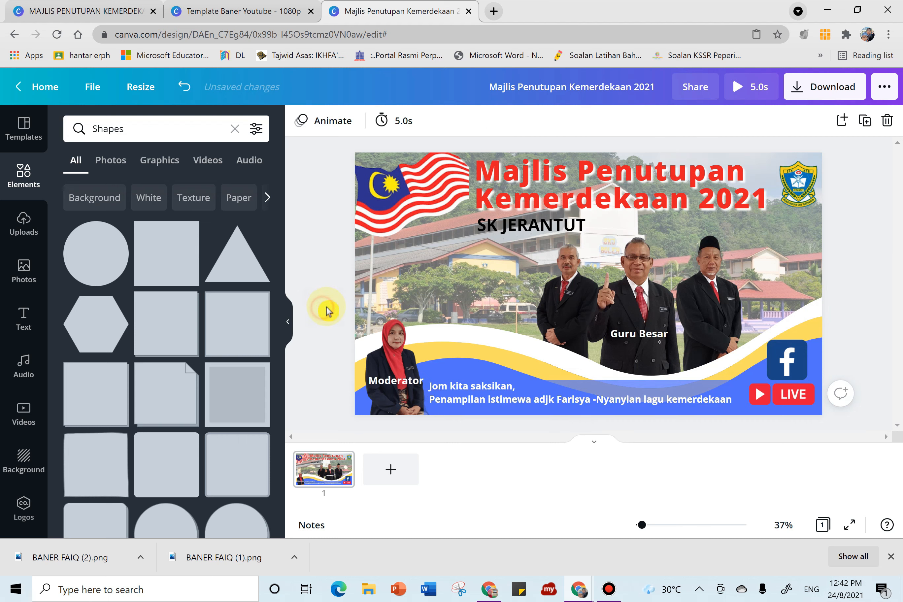
Copy the "Guru Besar" text label on the middle portrait and deselect it.
{"action": "left_click", "coordinate": [620, 334]}
{"action": "right_click", "coordinate": [621, 336]}
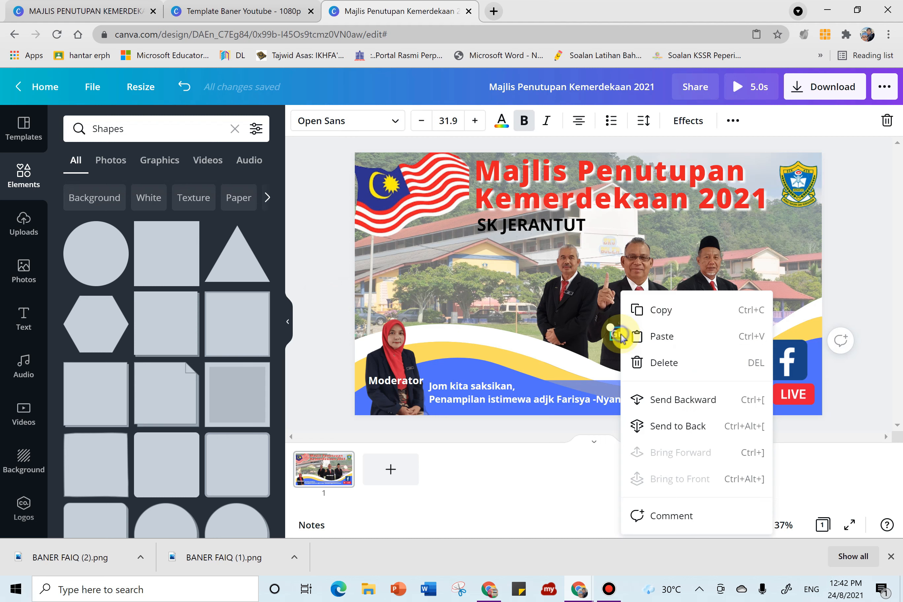
{"action": "left_click", "coordinate": [662, 311]}
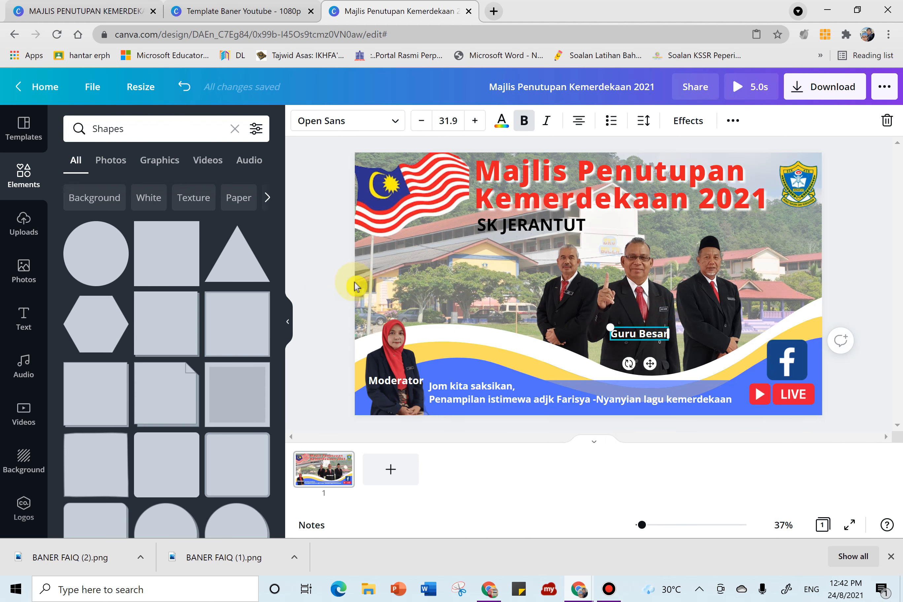
{"action": "left_click", "coordinate": [342, 287]}
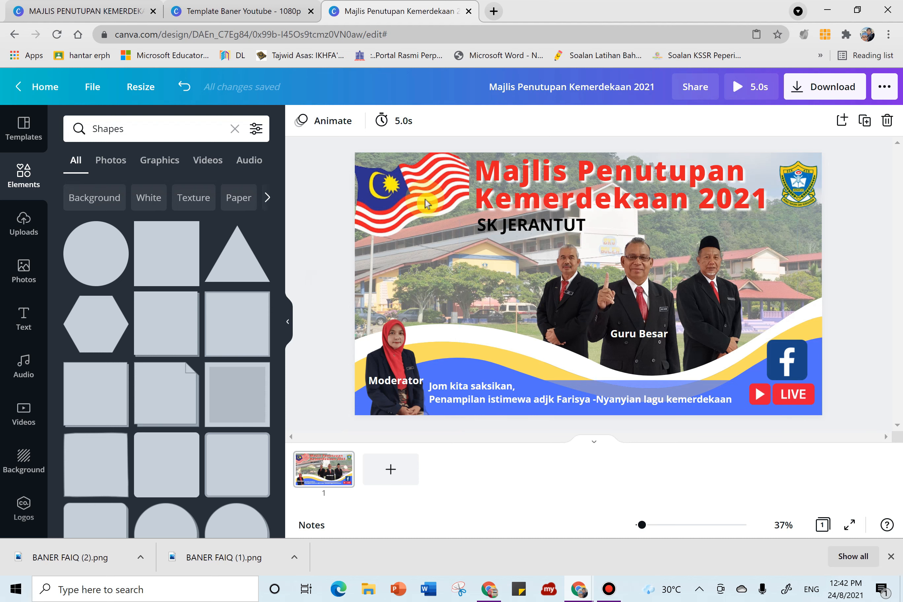
Paste a copy of the "Guru Besar" label and place it over the right-hand standing man's portrait.
{"action": "left_click", "coordinate": [412, 268]}
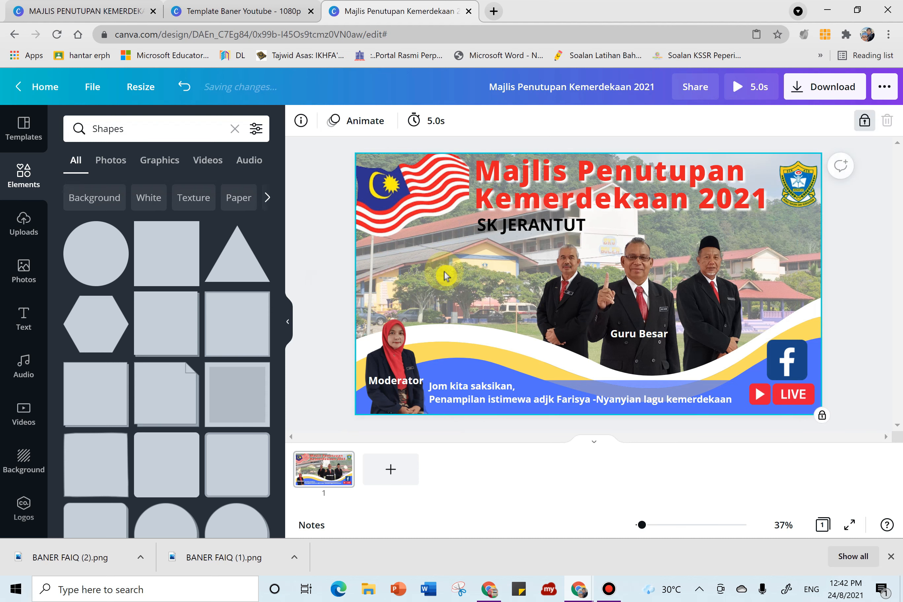
{"action": "right_click", "coordinate": [462, 290]}
{"action": "left_click", "coordinate": [498, 298]}
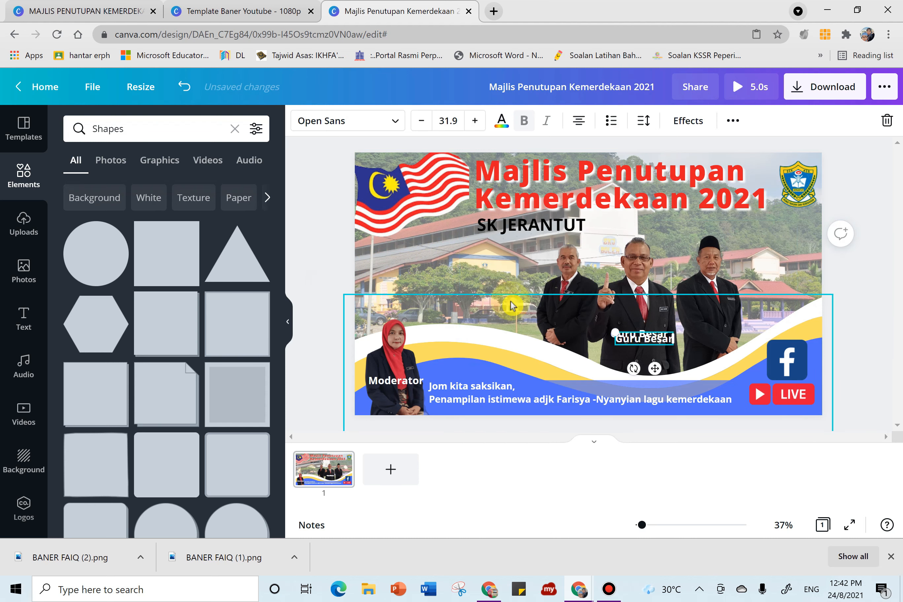
{"action": "left_click_drag", "start_coordinate": [628, 342], "coordinate": [699, 321]}
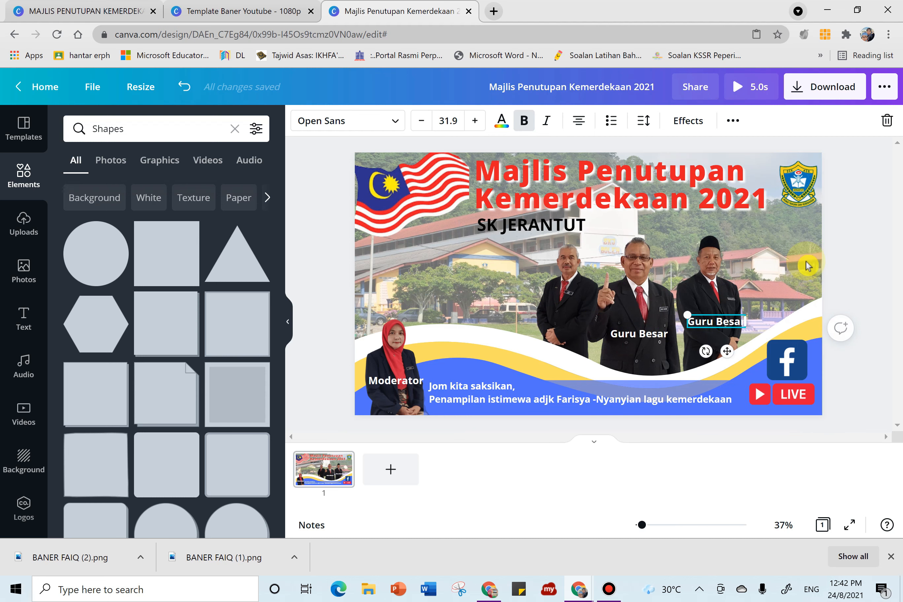
Paste another copy of the "Guru Besar" label and place it over the left-hand standing man's portrait.
{"action": "left_click", "coordinate": [786, 267]}
{"action": "right_click", "coordinate": [787, 265]}
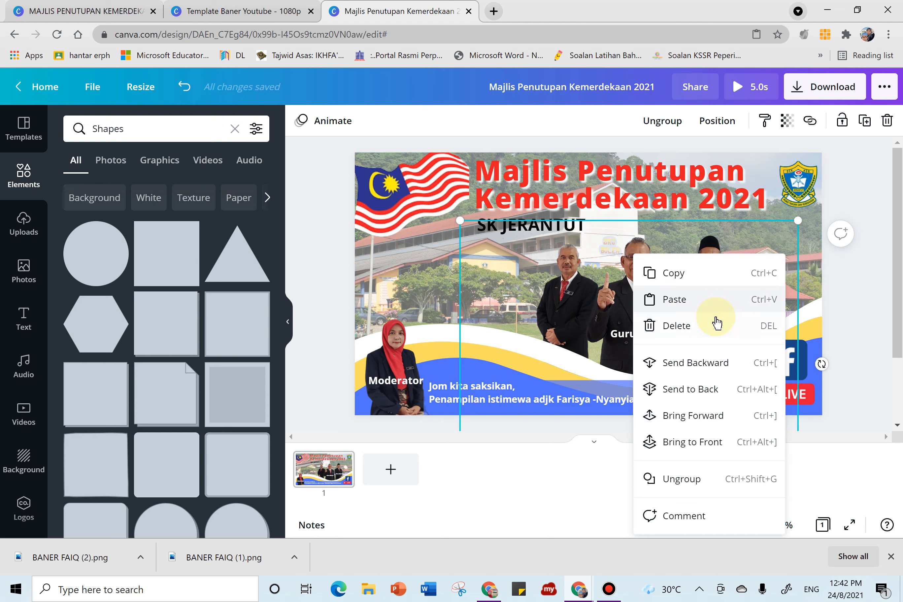
{"action": "left_click", "coordinate": [708, 299]}
{"action": "left_click_drag", "start_coordinate": [655, 340], "coordinate": [574, 312]}
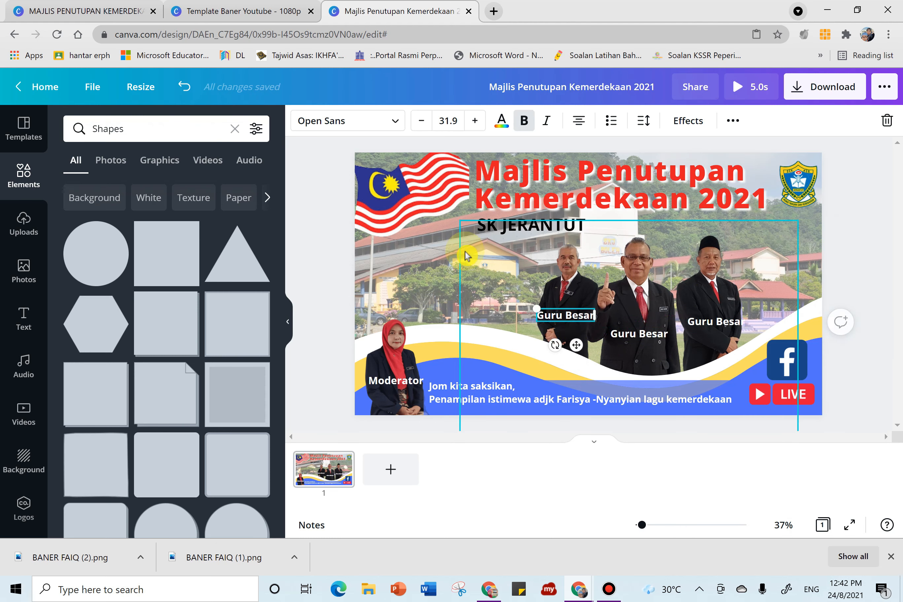
{"action": "left_click", "coordinate": [314, 253]}
Switch to the Template Baner Youtube design and copy its "21 OGOS 2021" text, "Sabtu, 10.00 Pagi" text and translucent rectangle together.
{"action": "left_click", "coordinate": [270, 12]}
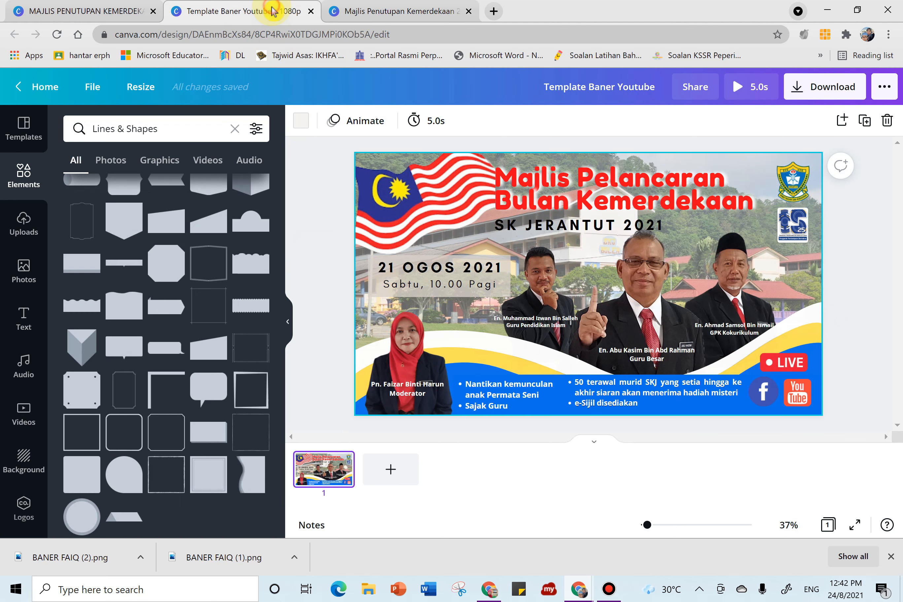
{"action": "left_click", "coordinate": [433, 273]}
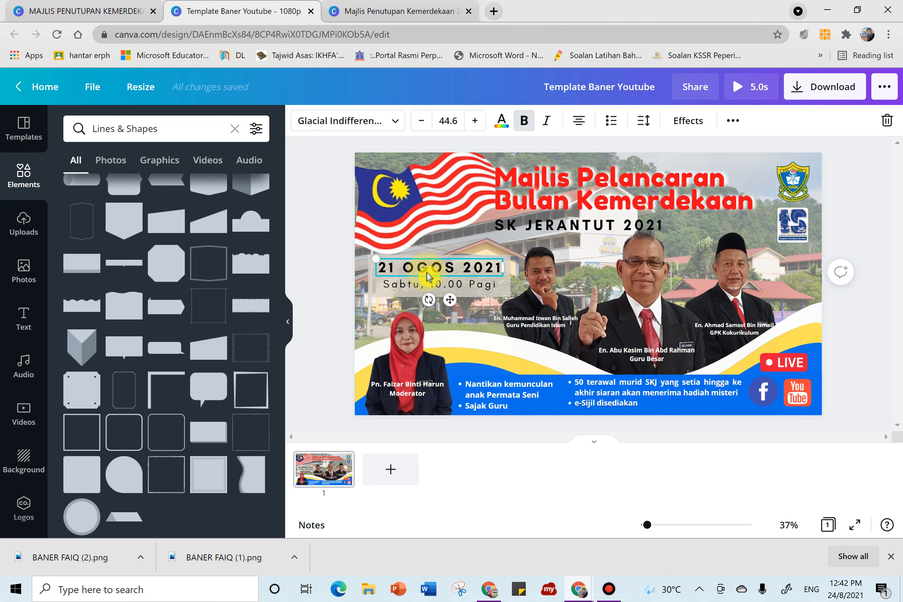
{"action": "left_click", "coordinate": [415, 290], "text": "shift"}
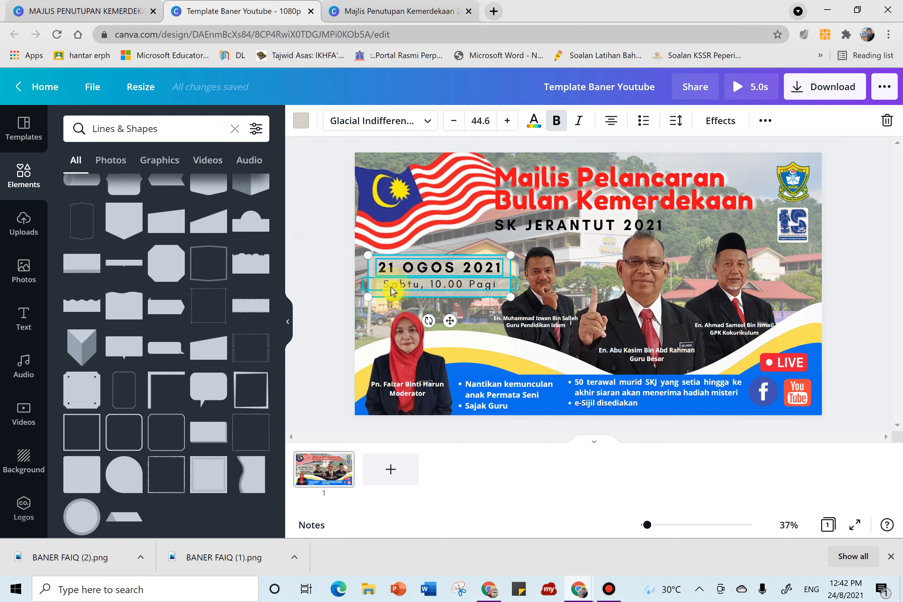
{"action": "left_click", "coordinate": [389, 285], "text": "shift"}
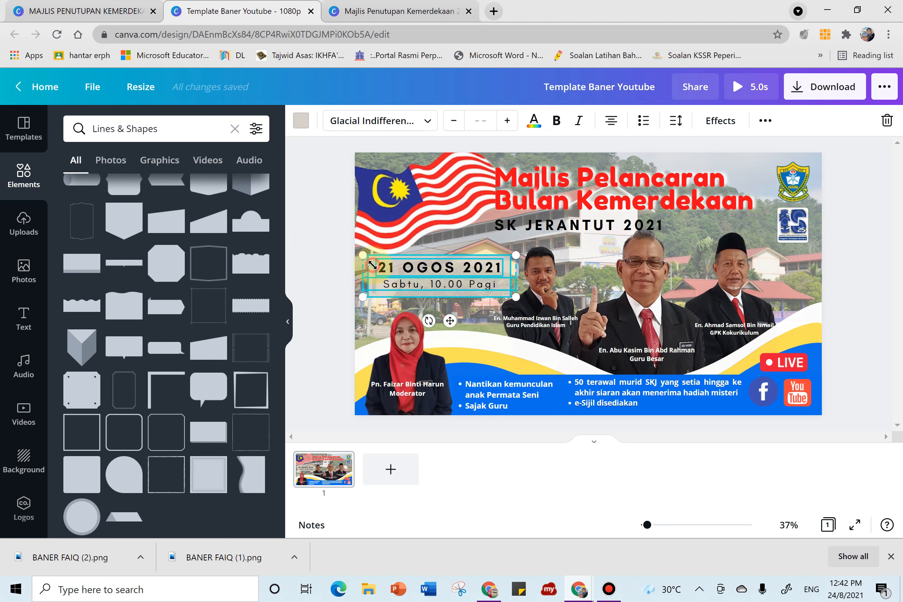
{"action": "right_click", "coordinate": [394, 269]}
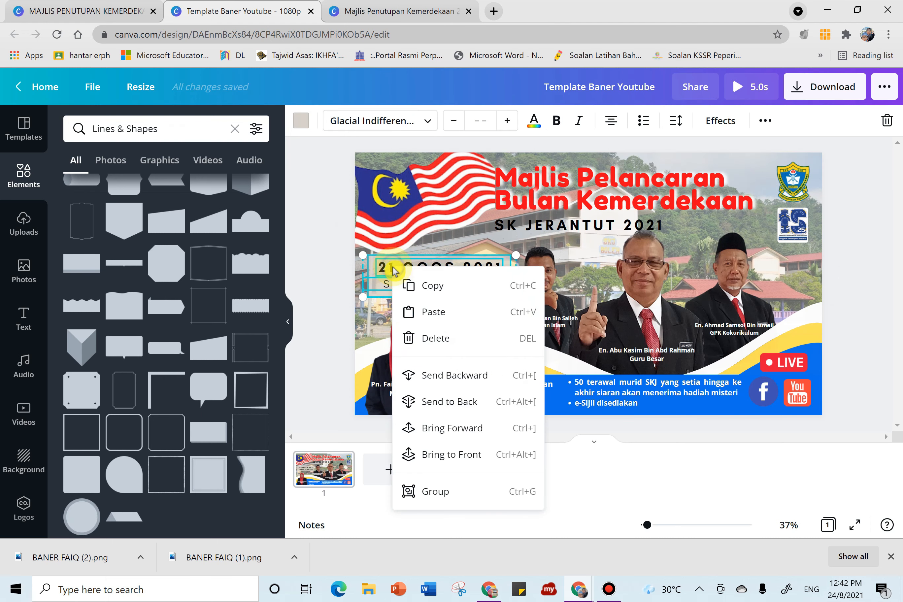
{"action": "left_click", "coordinate": [408, 286]}
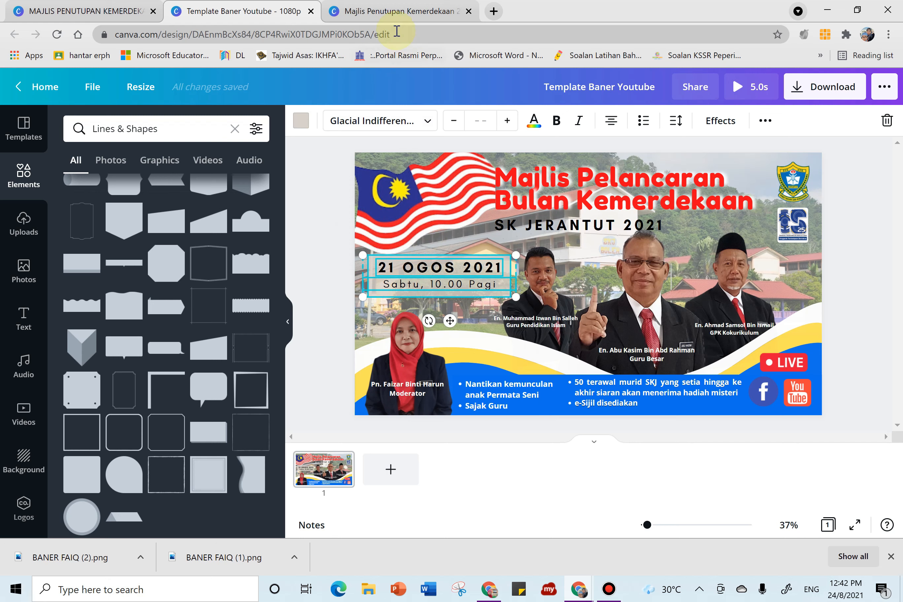
Return to the Majlis Penutupan Kemerdekaan 2021 design and paste the copied date, time and rectangle onto the banner.
{"action": "left_click", "coordinate": [392, 14]}
{"action": "right_click", "coordinate": [344, 304]}
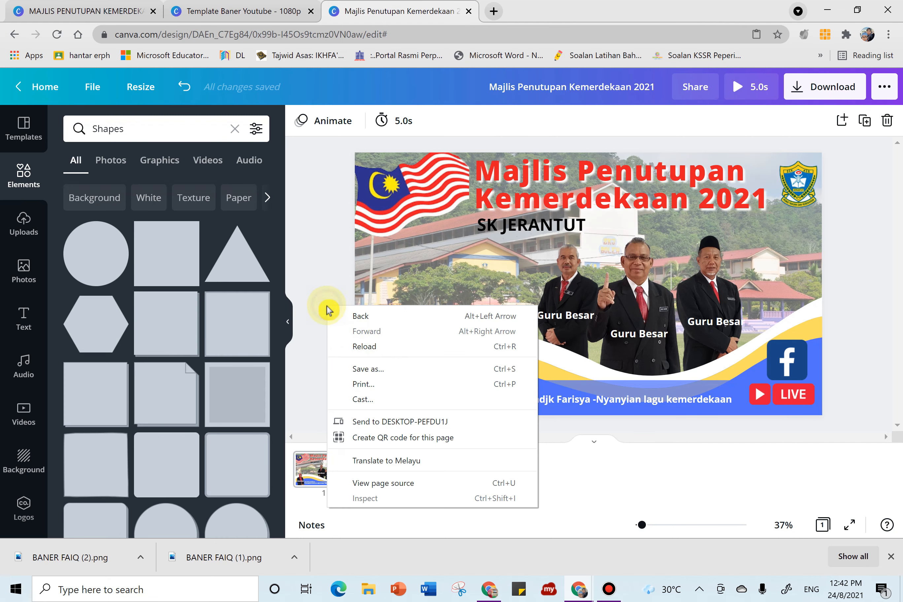
{"action": "left_click", "coordinate": [407, 272]}
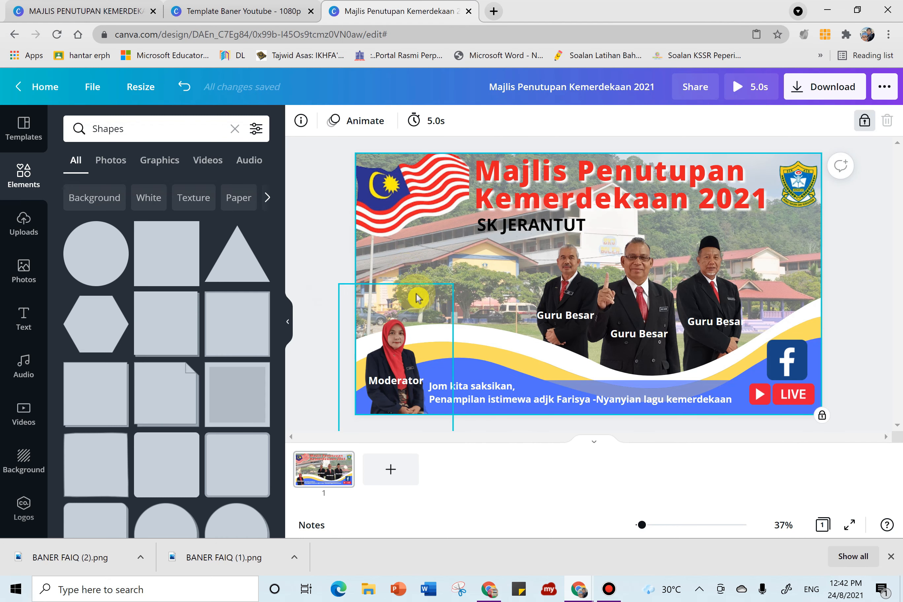
{"action": "left_click", "coordinate": [419, 253]}
{"action": "left_click", "coordinate": [430, 274]}
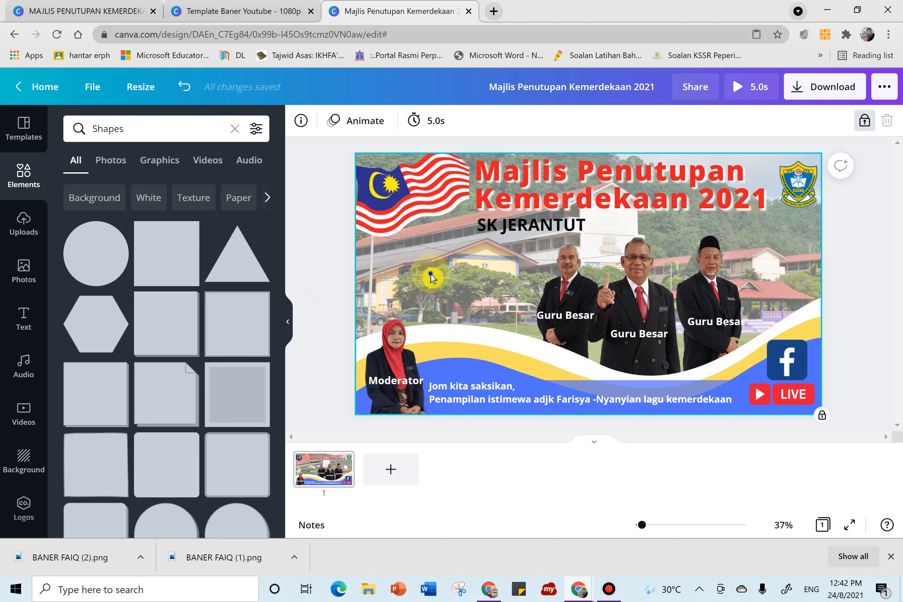
{"action": "left_click", "coordinate": [470, 289]}
{"action": "right_click", "coordinate": [470, 280]}
{"action": "left_click", "coordinate": [505, 301]}
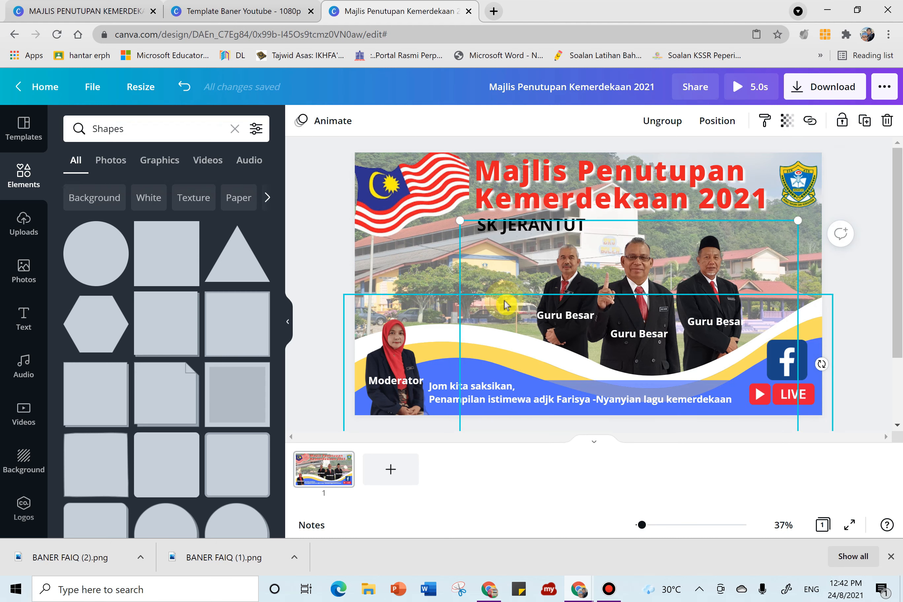
{"action": "left_click", "coordinate": [849, 280]}
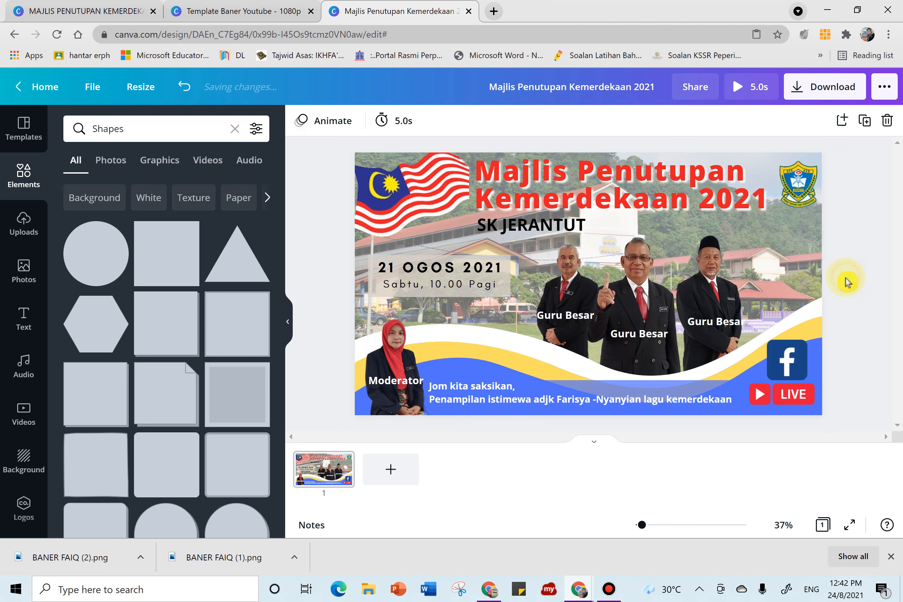
Pull the date and time lines off their translucent rectangle, then set both back centred within it.
{"action": "left_click_drag", "start_coordinate": [454, 270], "coordinate": [446, 237]}
{"action": "left_click", "coordinate": [450, 285]}
{"action": "left_click_drag", "start_coordinate": [449, 287], "coordinate": [450, 325]}
{"action": "left_click", "coordinate": [469, 270]}
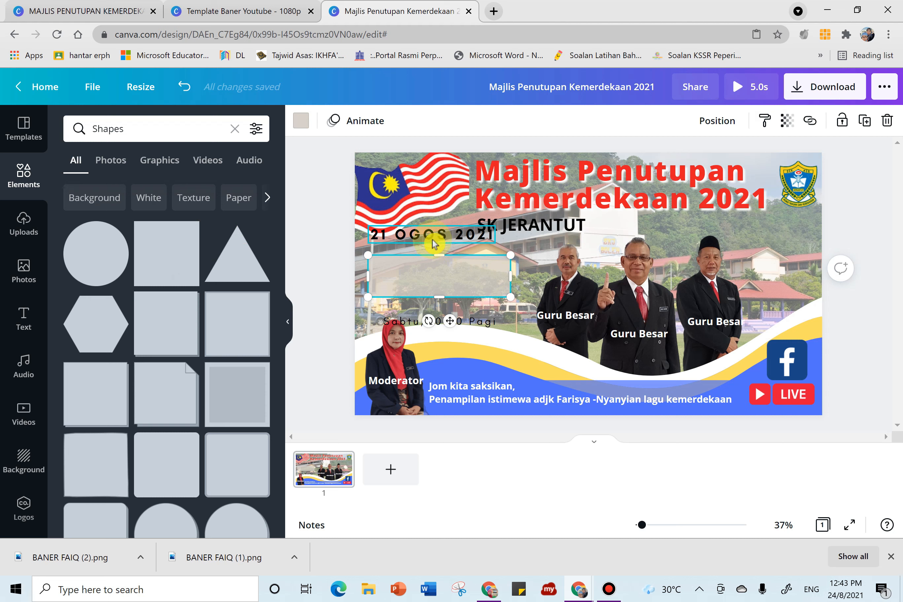
{"action": "left_click_drag", "start_coordinate": [432, 240], "coordinate": [441, 270]}
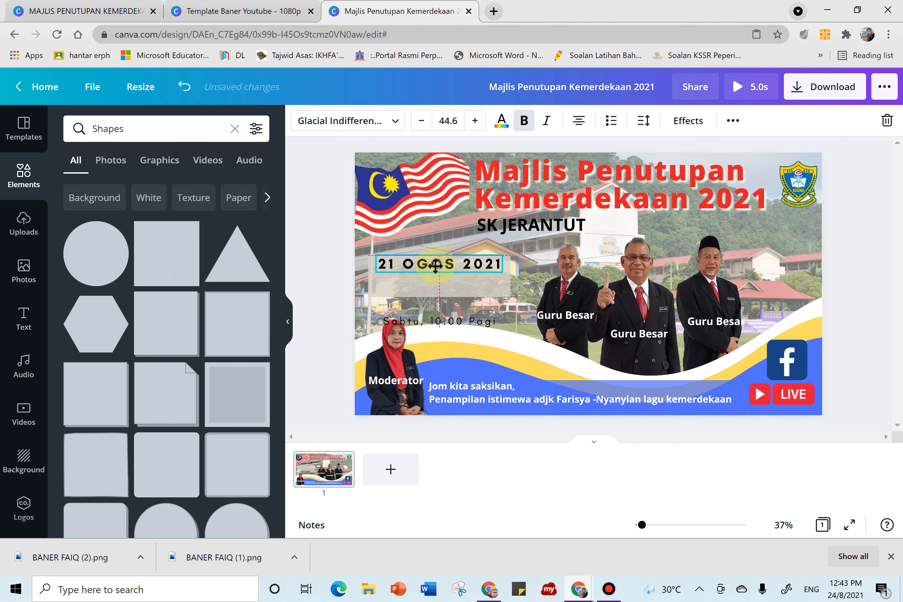
{"action": "left_click_drag", "start_coordinate": [443, 325], "coordinate": [440, 282]}
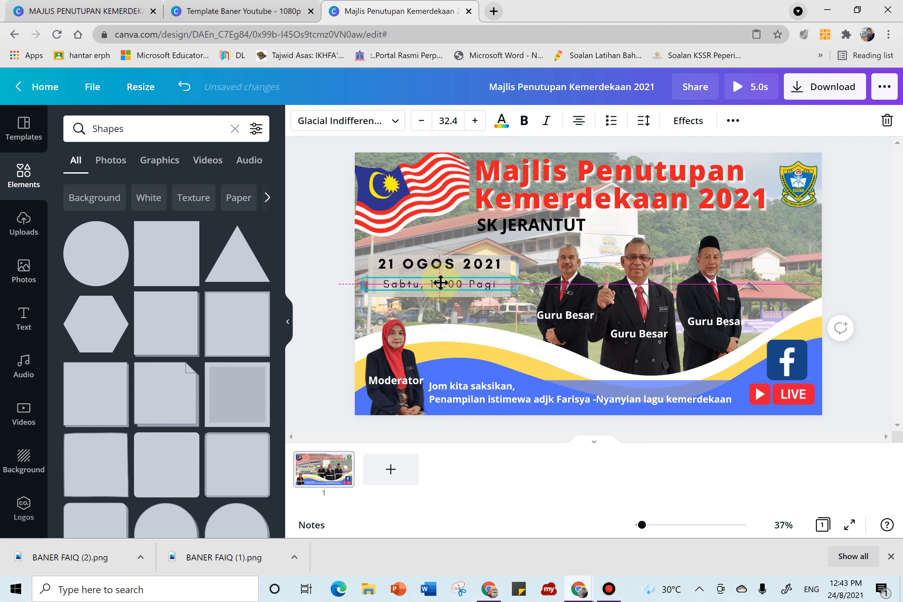
{"action": "left_click", "coordinate": [856, 213]}
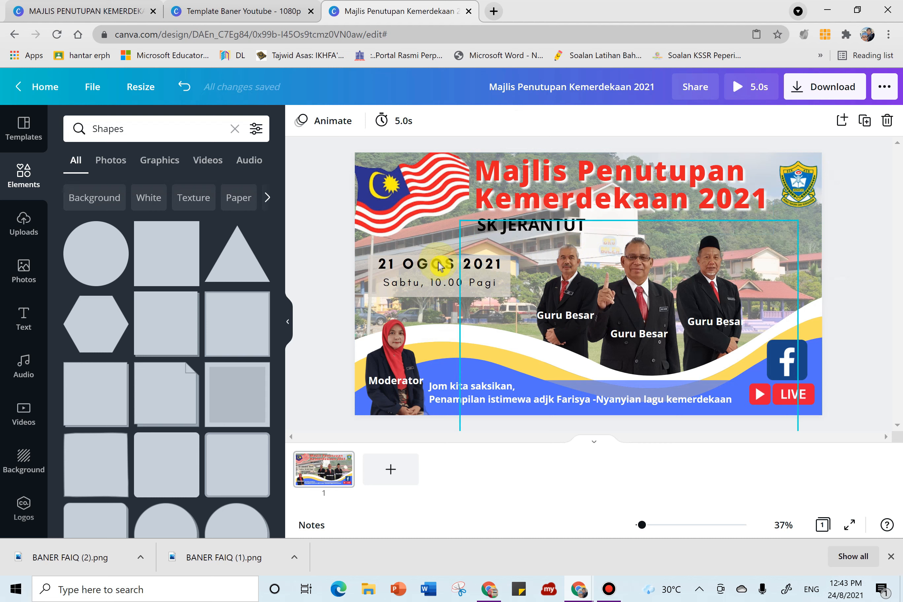
Duplicate the translucent rectangle behind the date and place the copy beside the "SK JERANTUT" subtitle.
{"action": "left_click", "coordinate": [377, 272]}
{"action": "right_click", "coordinate": [375, 274]}
{"action": "left_click", "coordinate": [400, 294]}
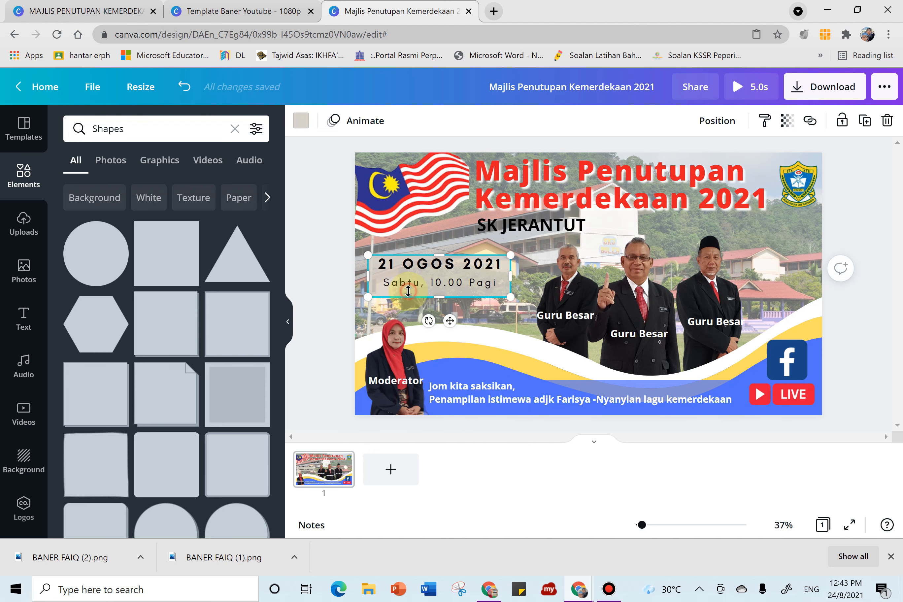
{"action": "right_click", "coordinate": [348, 330]}
{"action": "left_click", "coordinate": [367, 325]}
{"action": "right_click", "coordinate": [370, 259]}
{"action": "left_click", "coordinate": [397, 299]}
{"action": "left_click_drag", "start_coordinate": [427, 286], "coordinate": [619, 221]}
{"action": "left_click", "coordinate": [503, 232]}
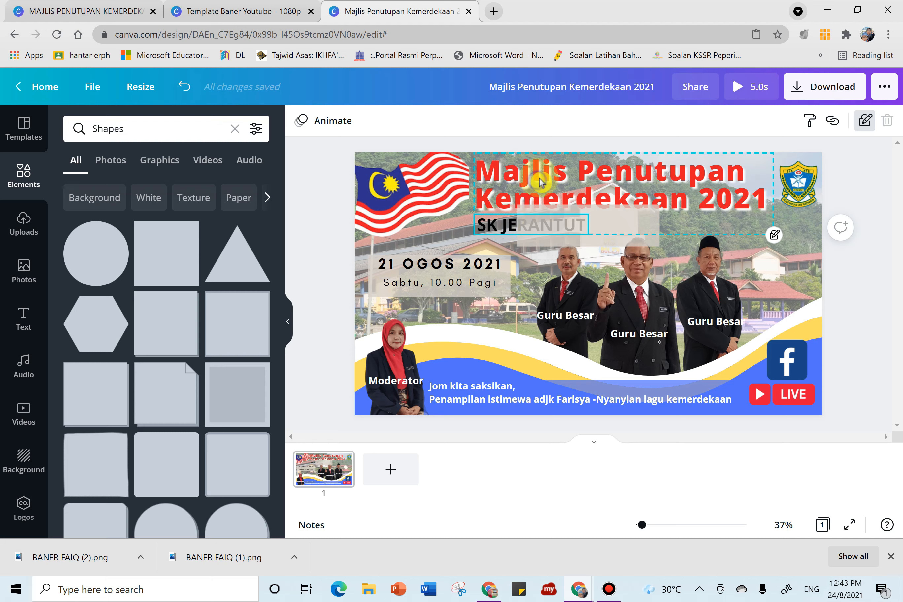
{"action": "left_click_drag", "start_coordinate": [548, 227], "coordinate": [616, 222]}
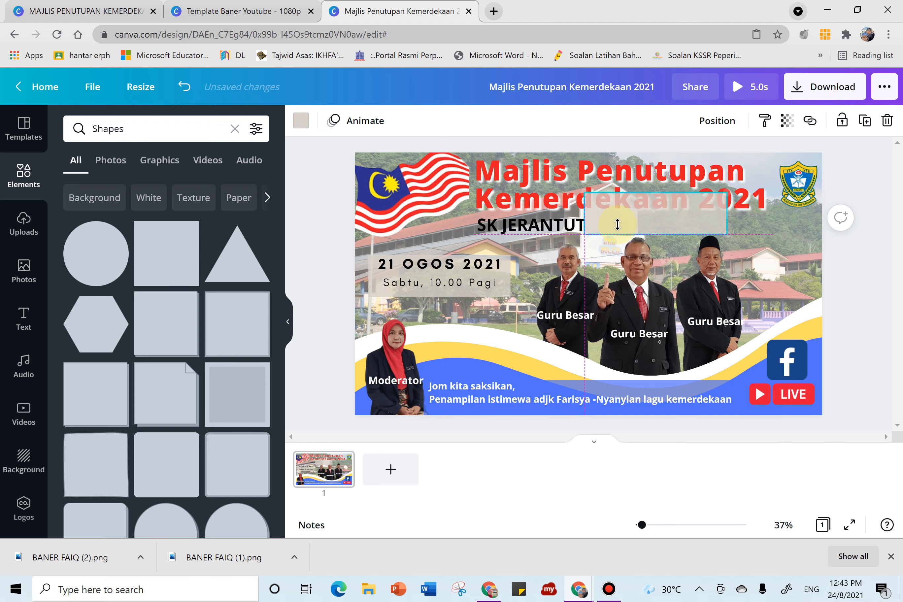
Unlock the title text group and bring it to the front, above the copied rectangle.
{"action": "left_click", "coordinate": [529, 222]}
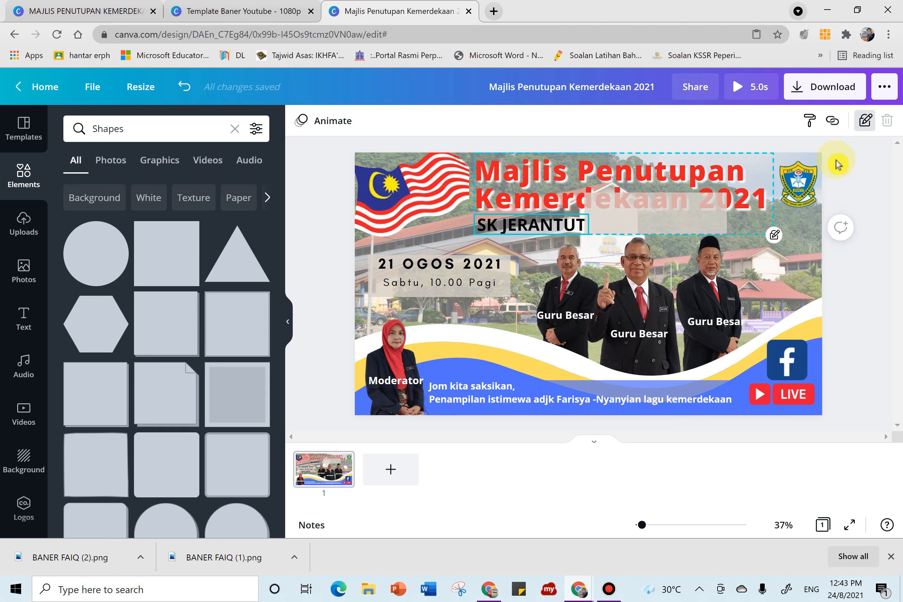
{"action": "left_click", "coordinate": [547, 214]}
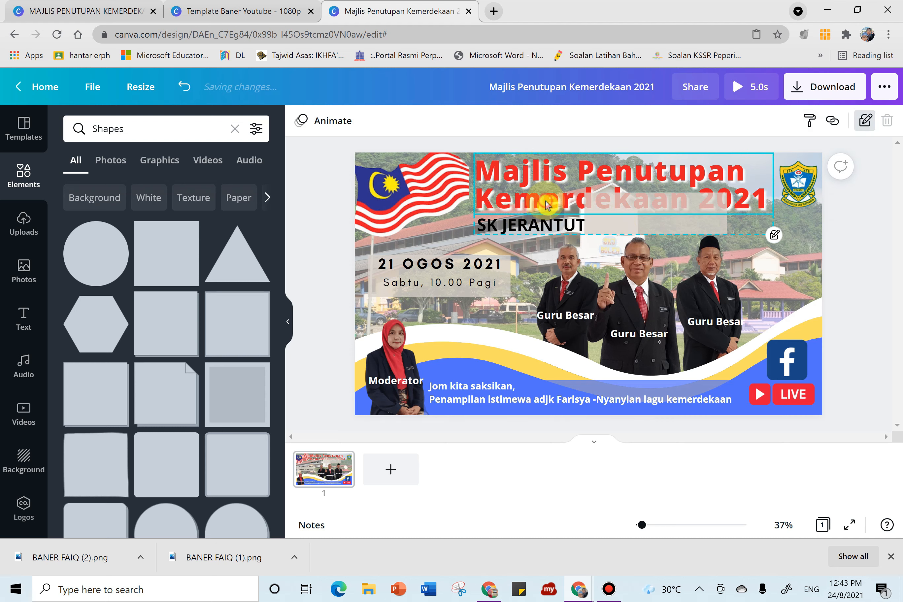
{"action": "left_click", "coordinate": [890, 215]}
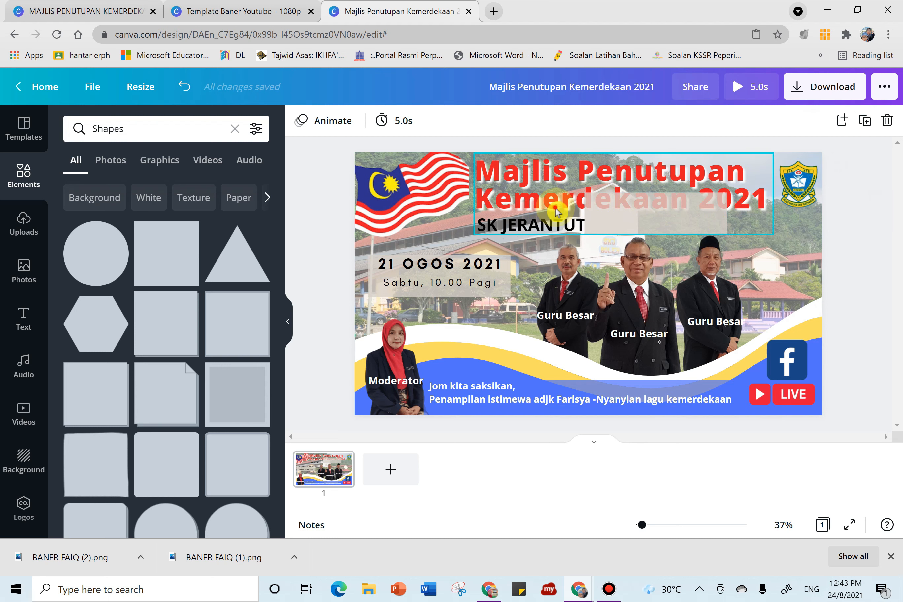
{"action": "left_click", "coordinate": [864, 120]}
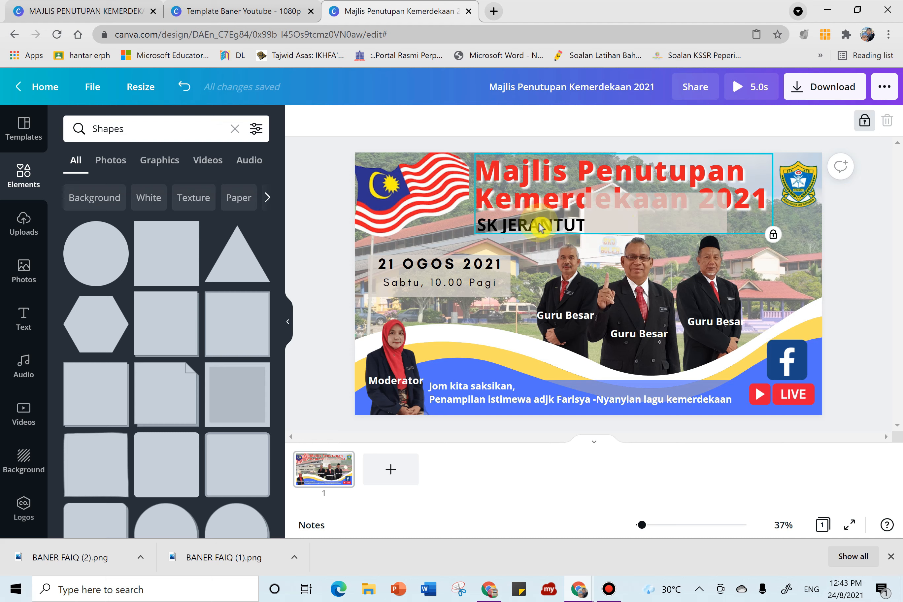
{"action": "left_click", "coordinate": [861, 122]}
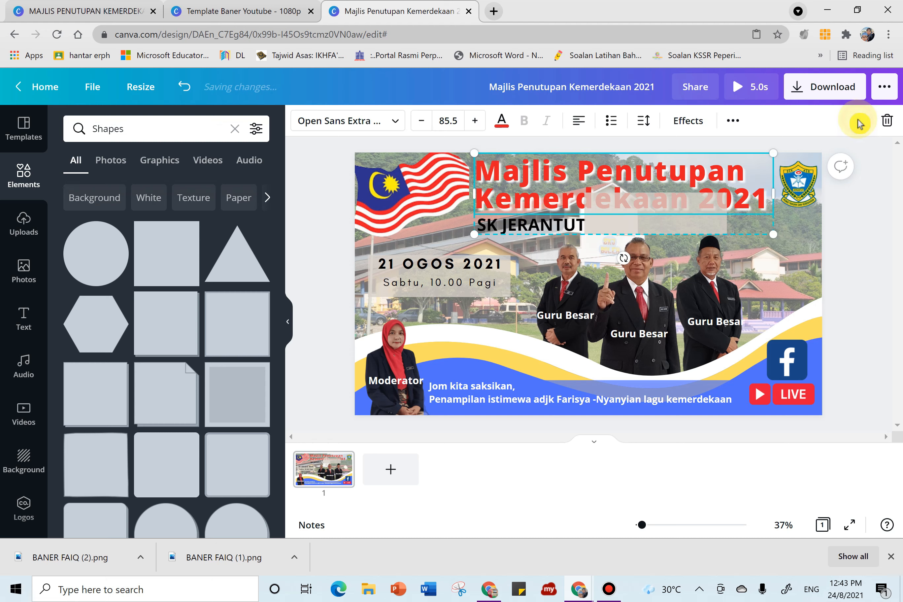
{"action": "right_click", "coordinate": [533, 207]}
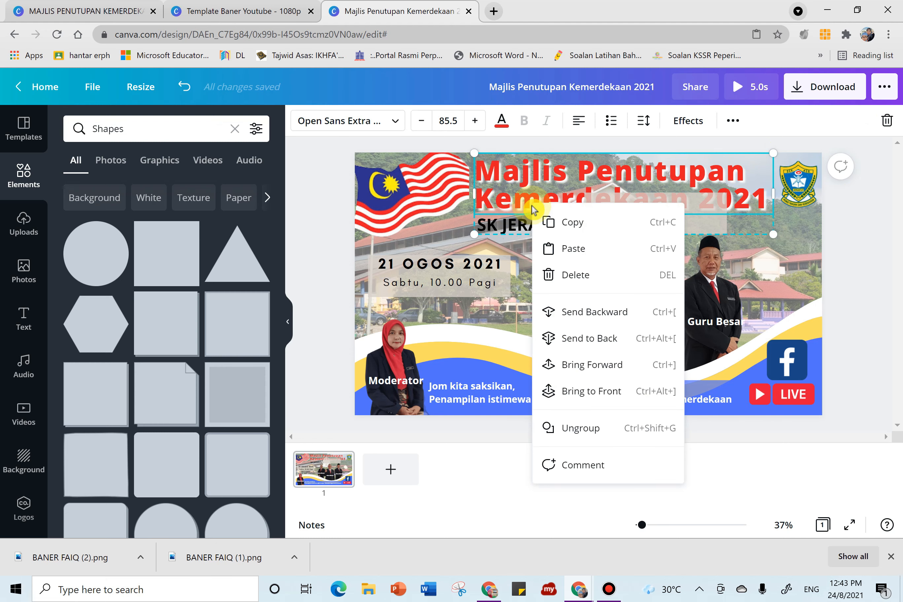
{"action": "left_click", "coordinate": [599, 391]}
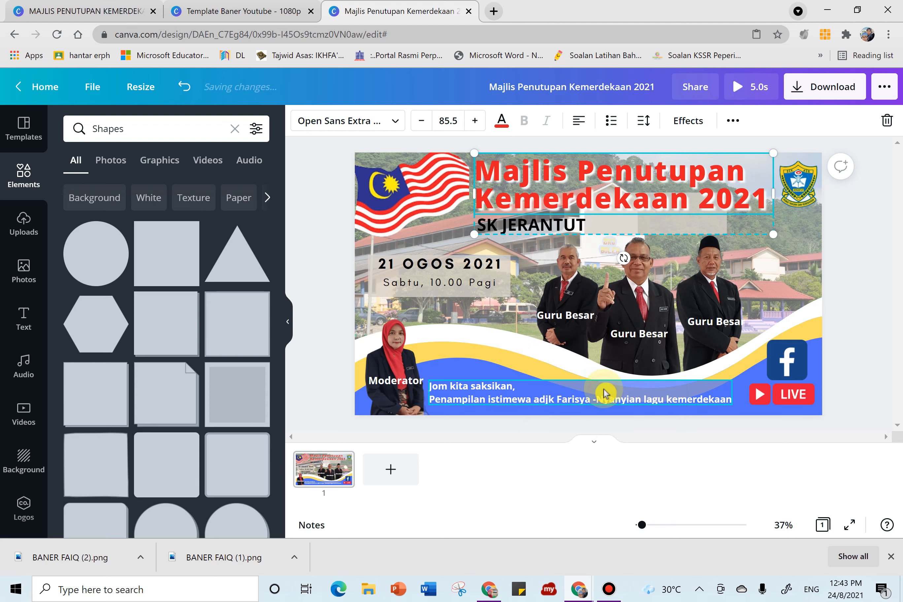
Move the copied rectangle behind "SK JERANTUT", put the title group back beside the flag, and resize the rectangle to fit the subtitle.
{"action": "left_click_drag", "start_coordinate": [673, 231], "coordinate": [524, 245]}
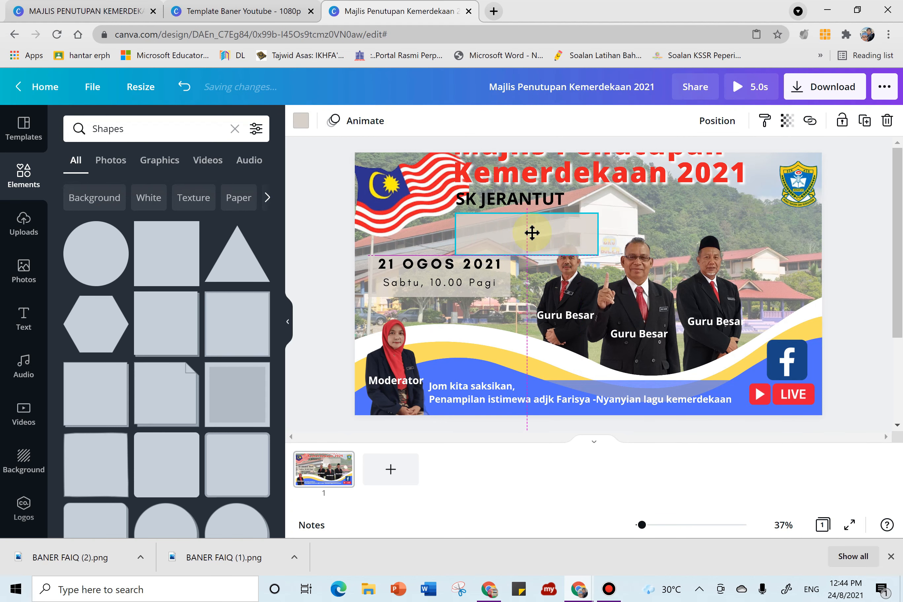
{"action": "left_click_drag", "start_coordinate": [570, 160], "coordinate": [587, 182]}
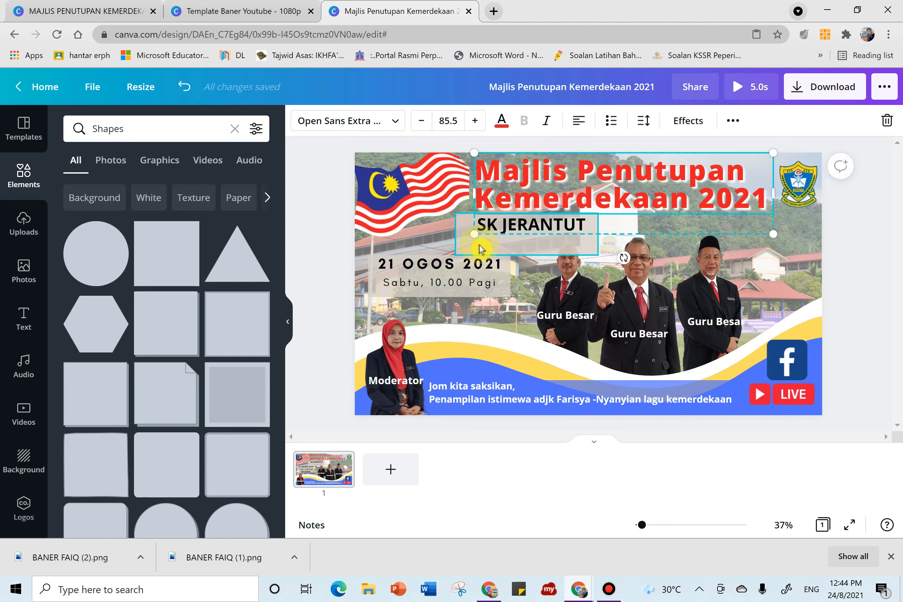
{"action": "left_click", "coordinate": [458, 252]}
{"action": "left_click_drag", "start_coordinate": [459, 251], "coordinate": [476, 237]}
{"action": "left_click_drag", "start_coordinate": [535, 250], "coordinate": [535, 240]}
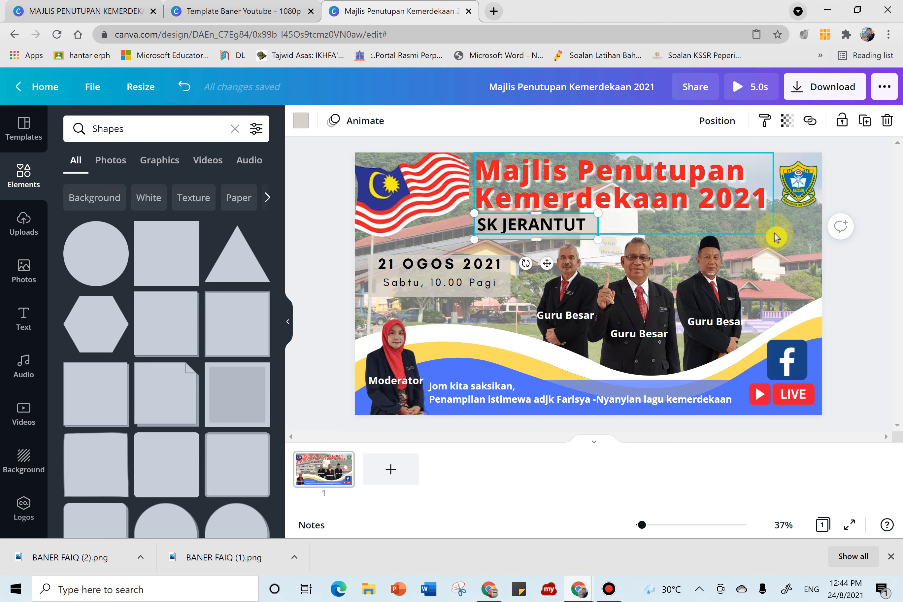
{"action": "left_click", "coordinate": [862, 274]}
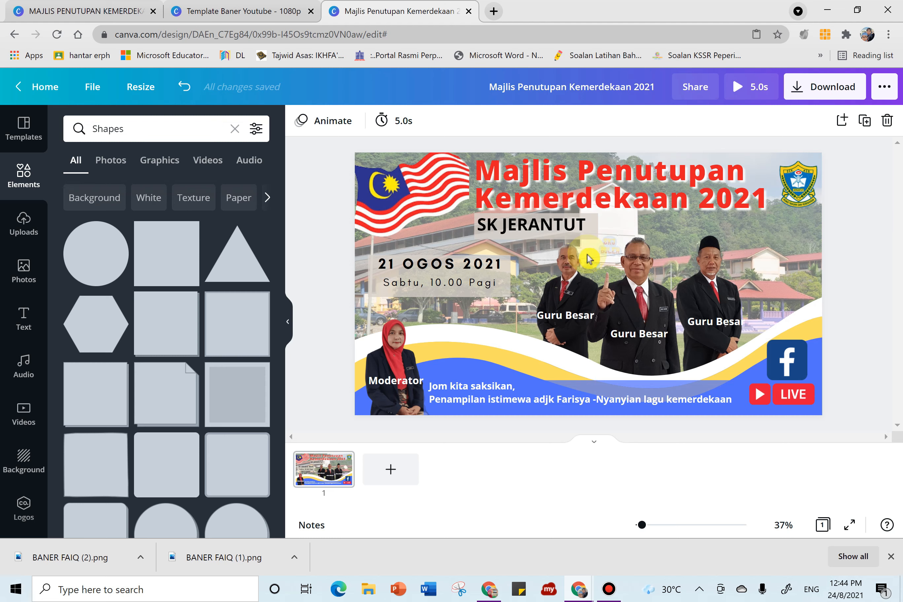
Set the transparency of the rectangle behind the "SK JERANTUT" subtitle to 56.
{"action": "left_click", "coordinate": [552, 240]}
{"action": "left_click", "coordinate": [553, 244]}
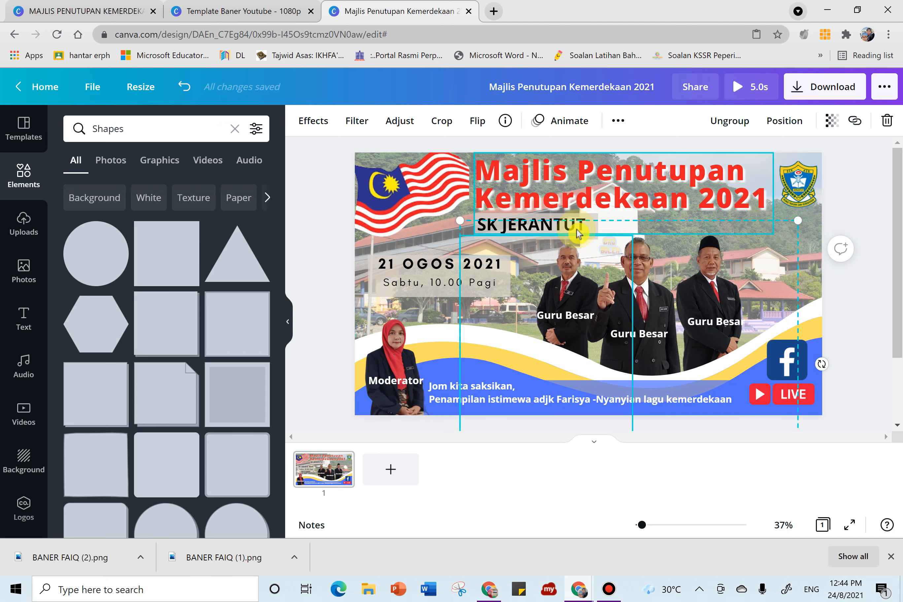
{"action": "left_click", "coordinate": [589, 232]}
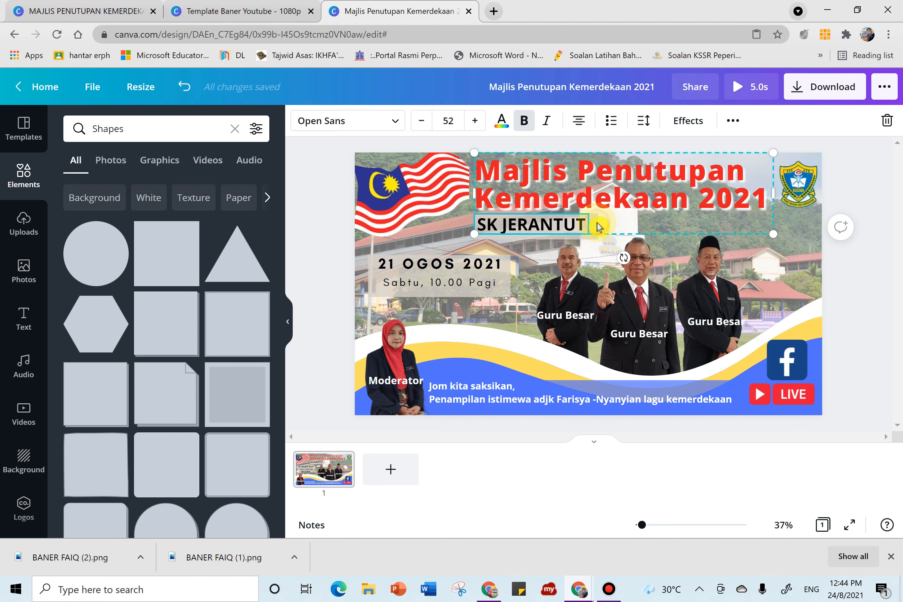
{"action": "left_click", "coordinate": [503, 238]}
{"action": "left_click", "coordinate": [786, 119]}
{"action": "left_click_drag", "start_coordinate": [741, 161], "coordinate": [727, 163]}
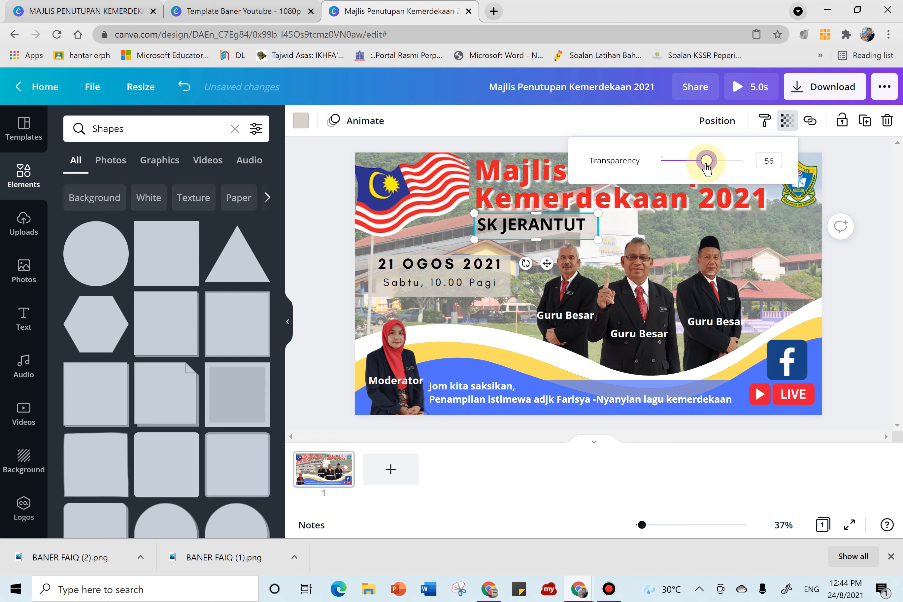
{"action": "left_click", "coordinate": [857, 158]}
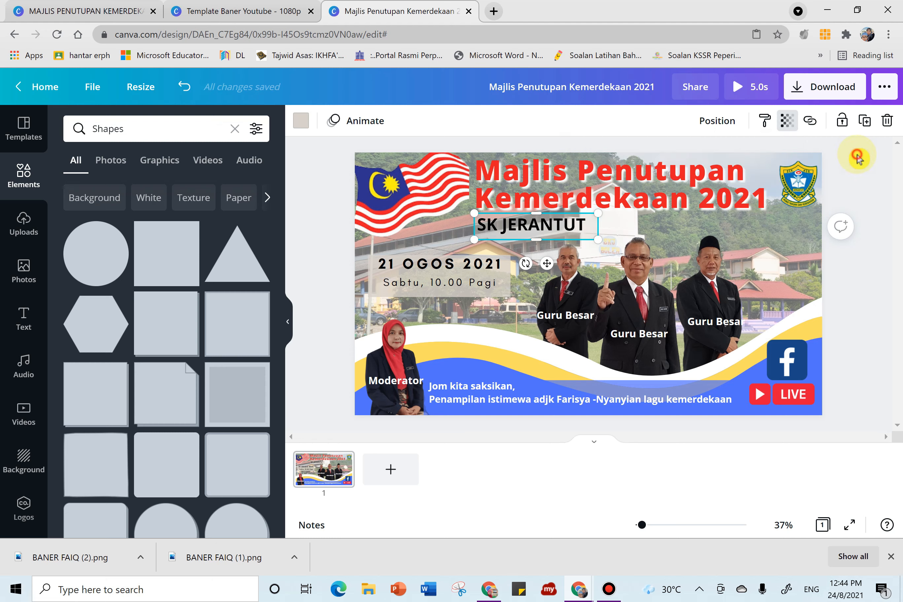
{"action": "left_click", "coordinate": [857, 158]}
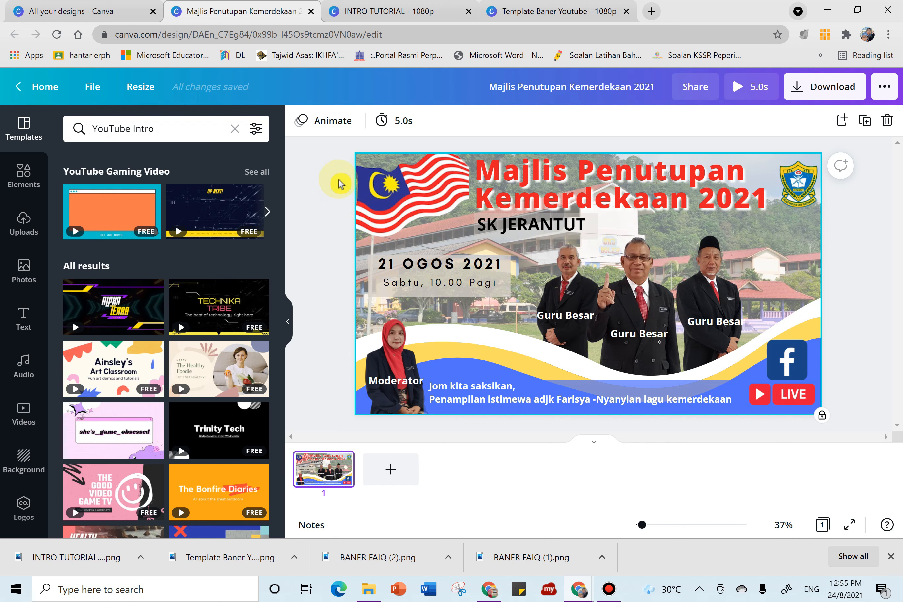
Download the finished banner as a PNG image and open the options for the downloaded file.
{"action": "left_click", "coordinate": [827, 91]}
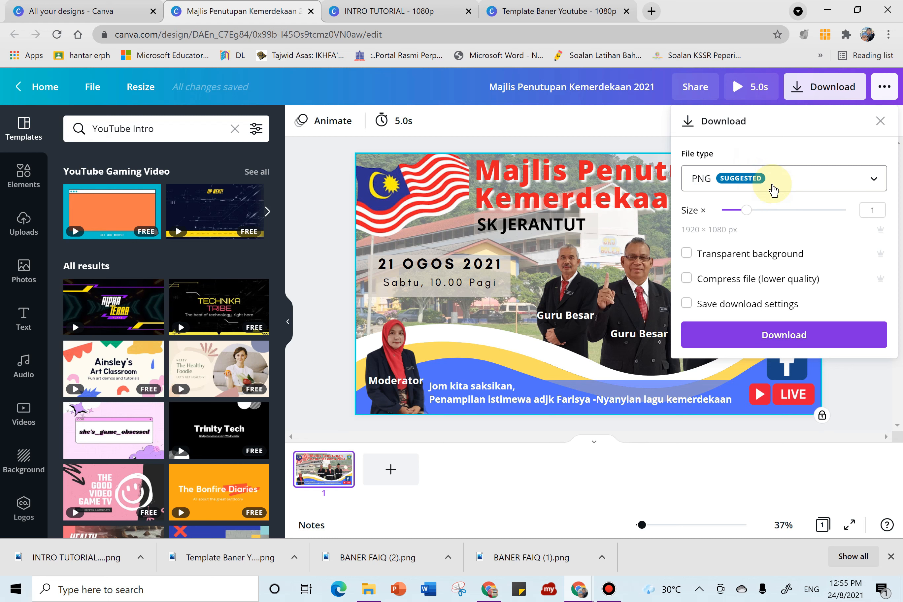
{"action": "left_click", "coordinate": [870, 182]}
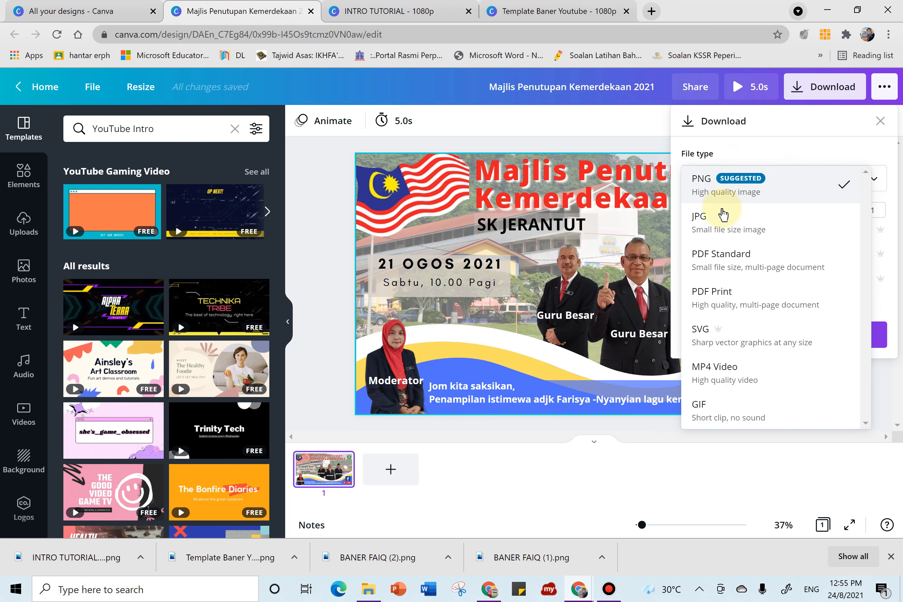
{"action": "left_click", "coordinate": [742, 191]}
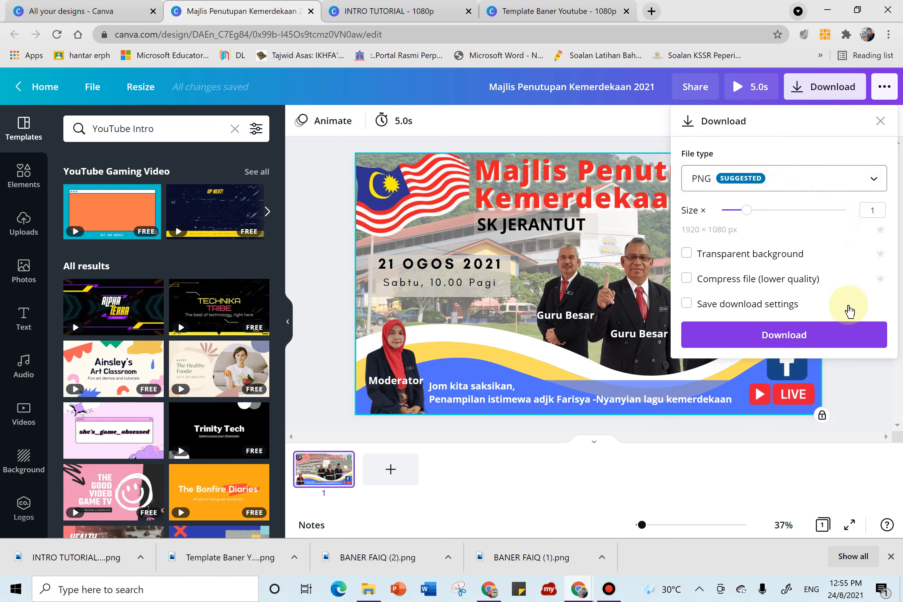
{"action": "left_click", "coordinate": [767, 339]}
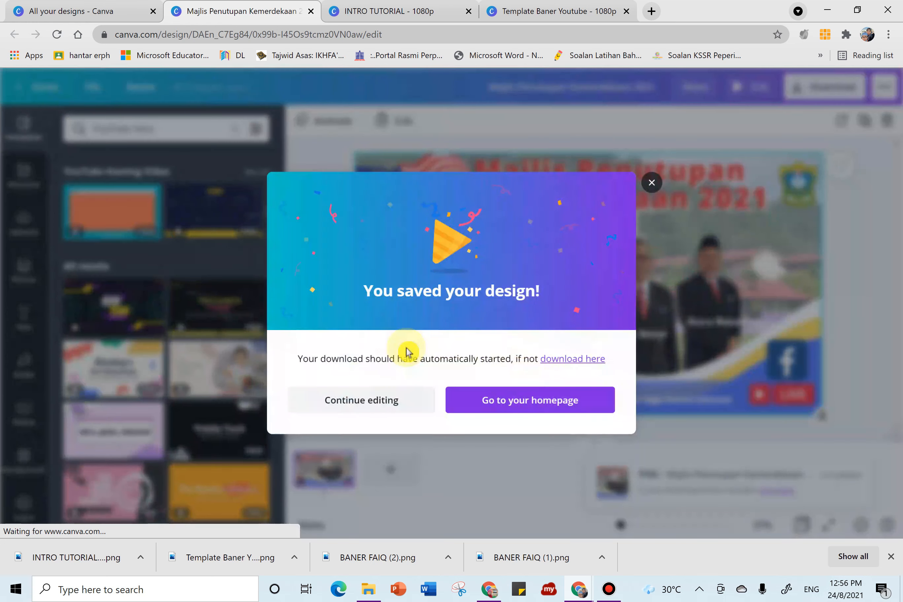
{"action": "left_click", "coordinate": [657, 185]}
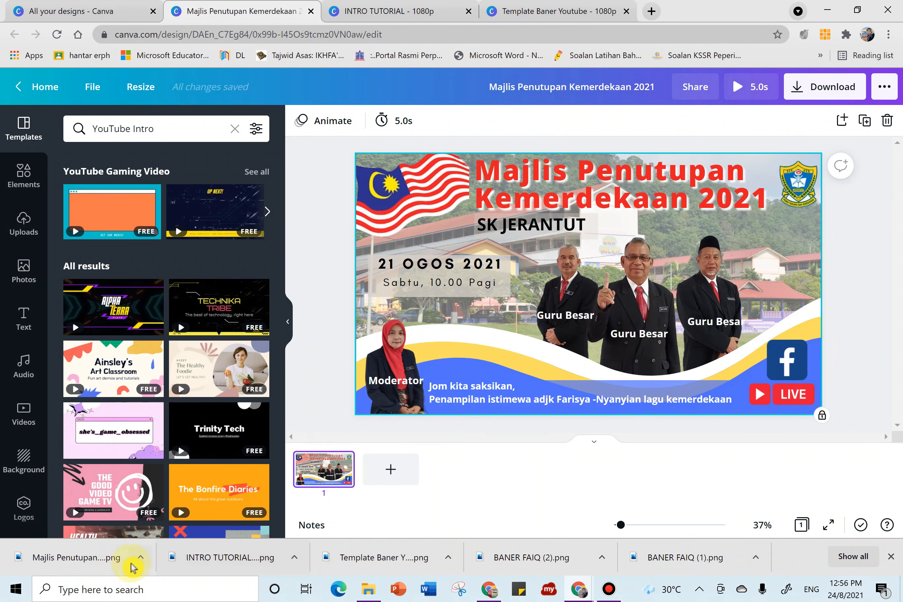
{"action": "left_click", "coordinate": [141, 559]}
{"action": "left_click", "coordinate": [162, 475]}
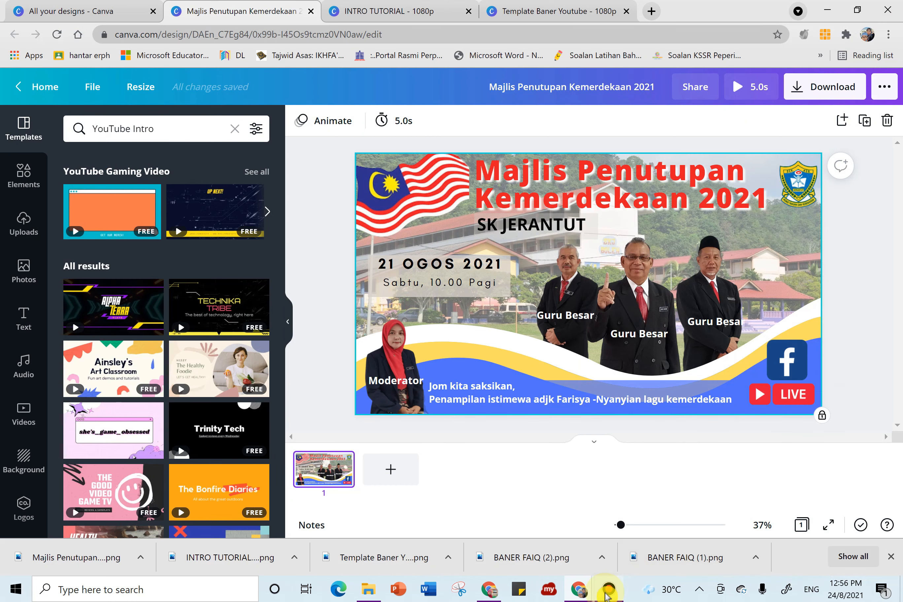